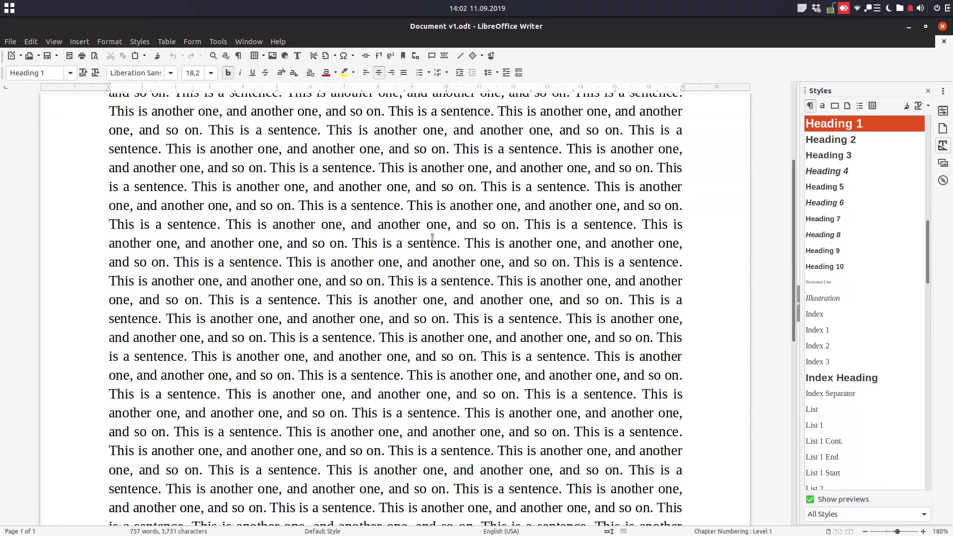
Scroll through Document v1.odt to look over its title heading and repeated body text.
scroll(664, 149, up, 10)
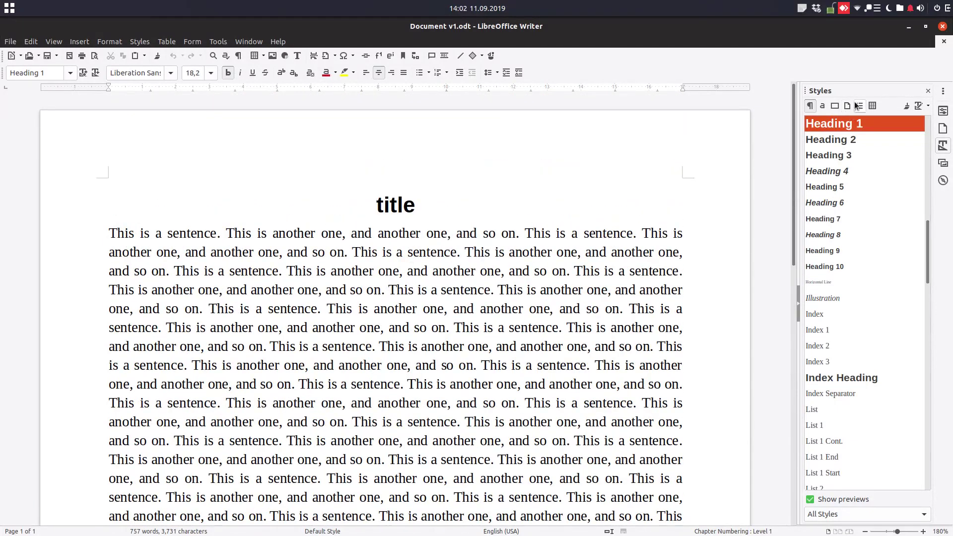
Close Document v1.odt and paste a duplicate of it into the Long document folder.
click(942, 26)
click(820, 89)
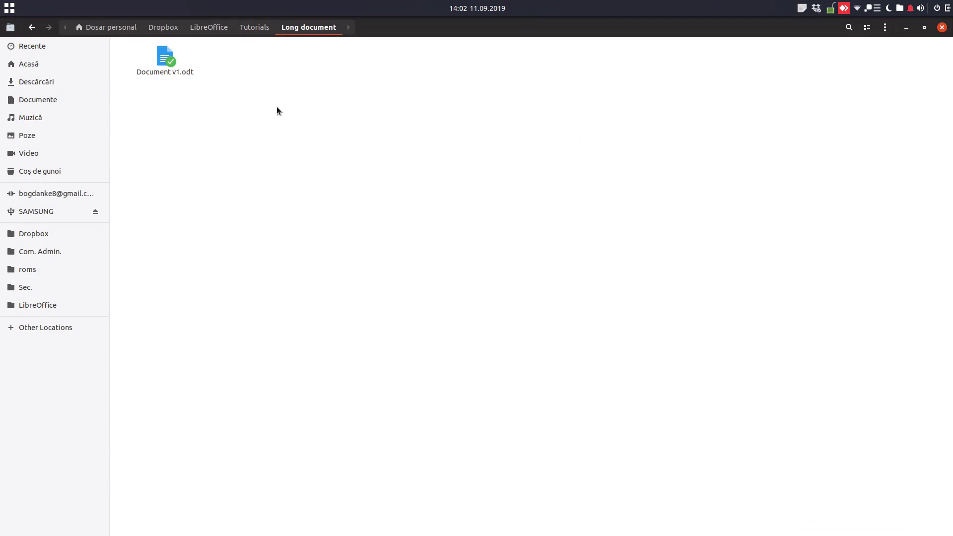
click(172, 64)
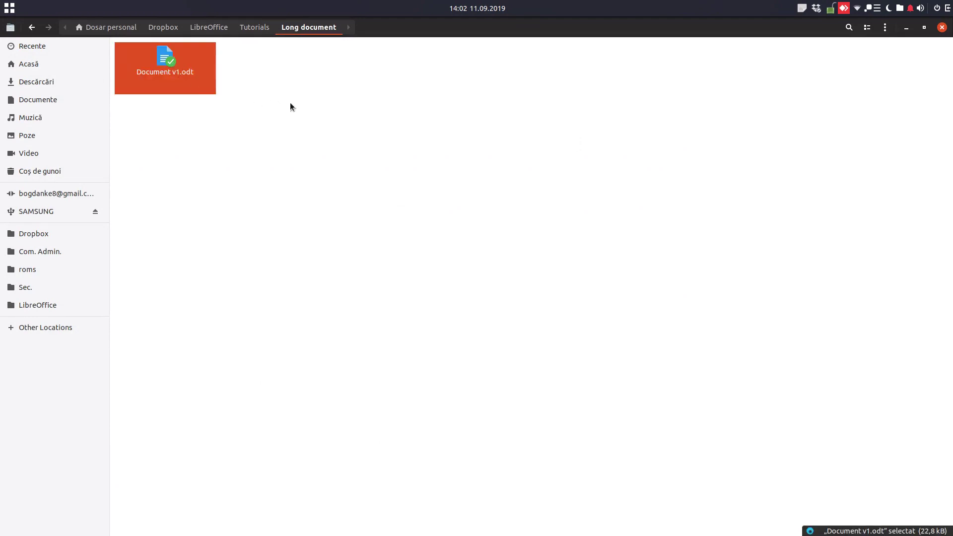
key(ctrl+v)
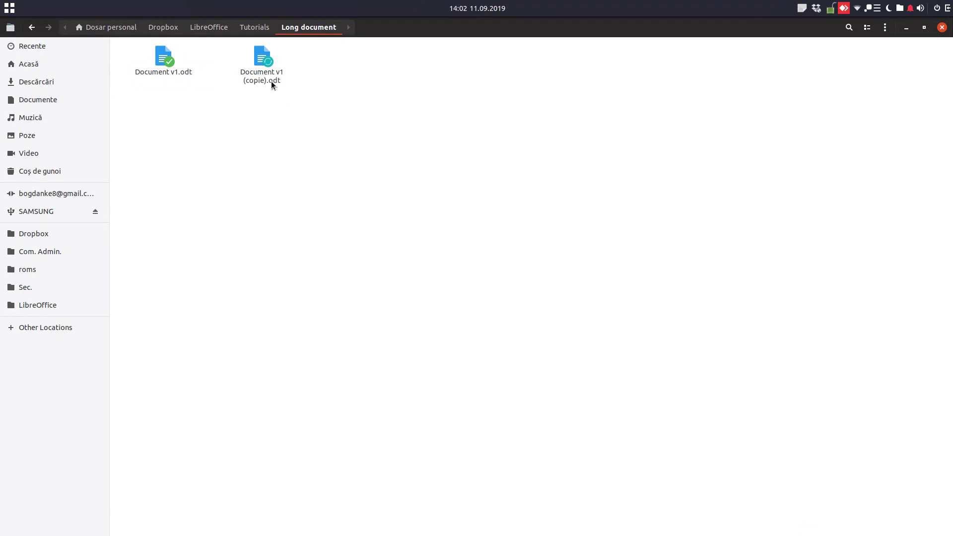
Rename the duplicate to Document v2.odt and select it.
right_click(271, 82)
click(317, 189)
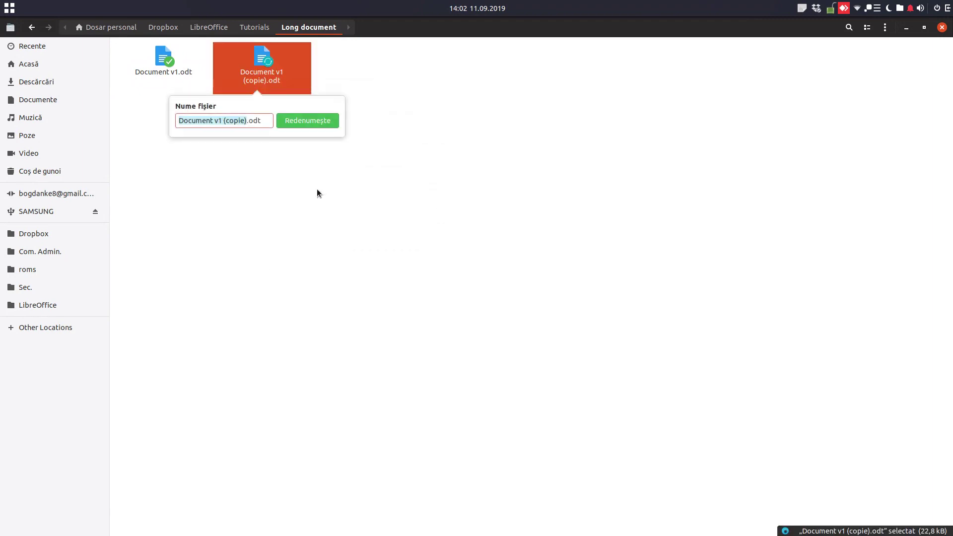
key(Right)
key(BackSpace)
key(BackSpace)
key(BackSpace)
key(BackSpace)
key(BackSpace)
key(BackSpace)
key(BackSpace)
key(BackSpace)
key(BackSpace)
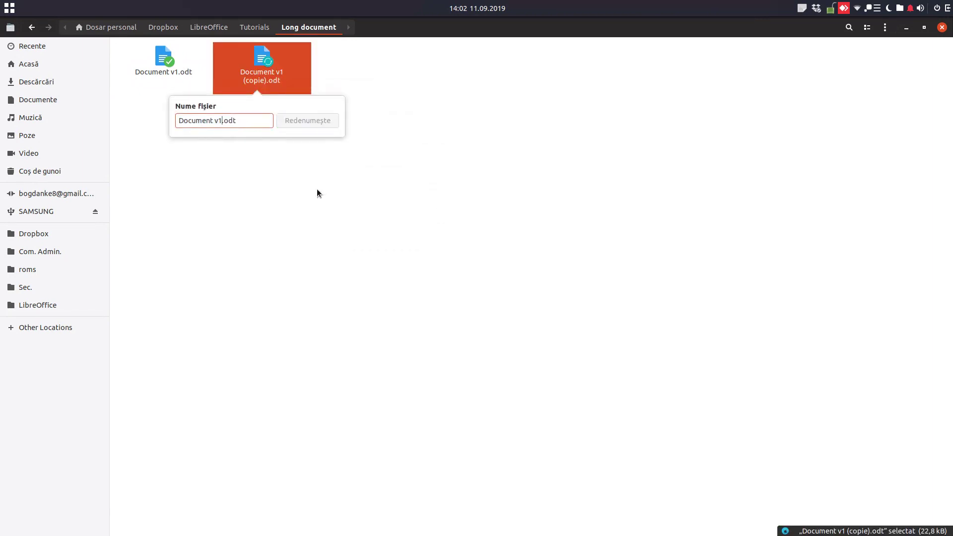
text(2)
key(Return)
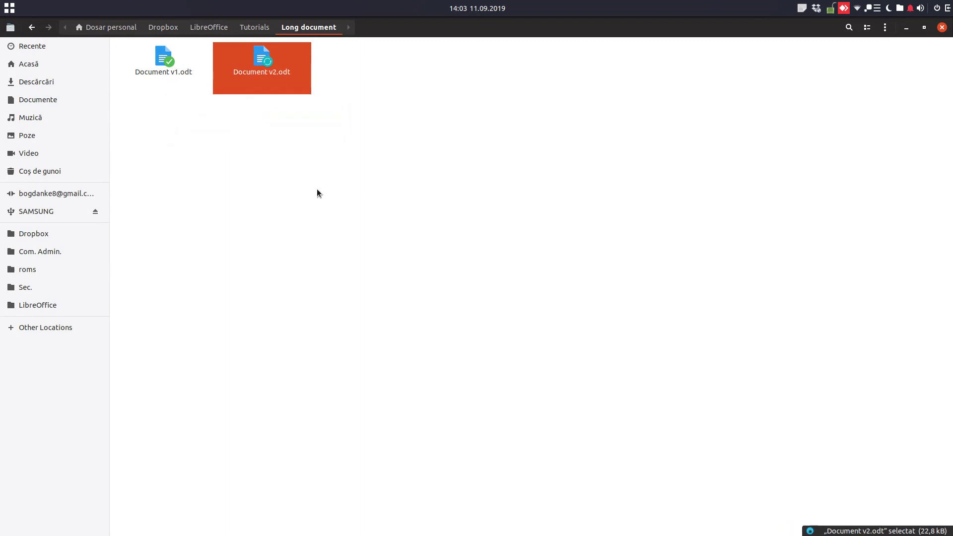
click(313, 182)
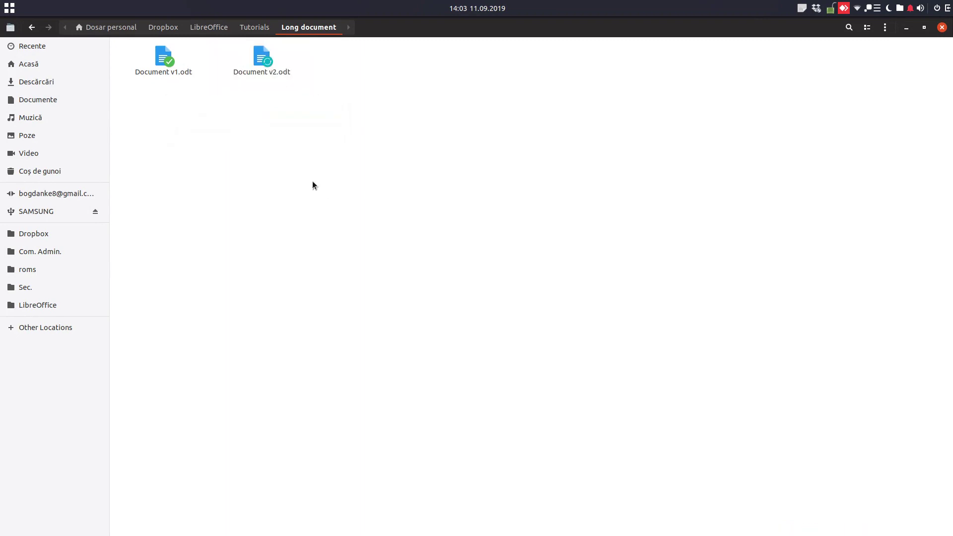
click(270, 67)
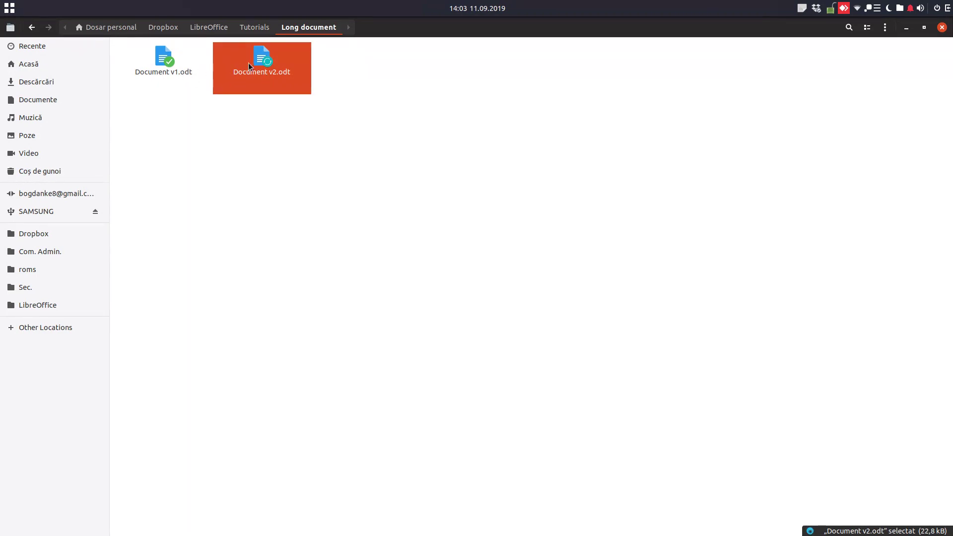
Open Document v2.odt, change the heading to 'The book title' and add 'This is a short introduction.' below.
double_click(267, 66)
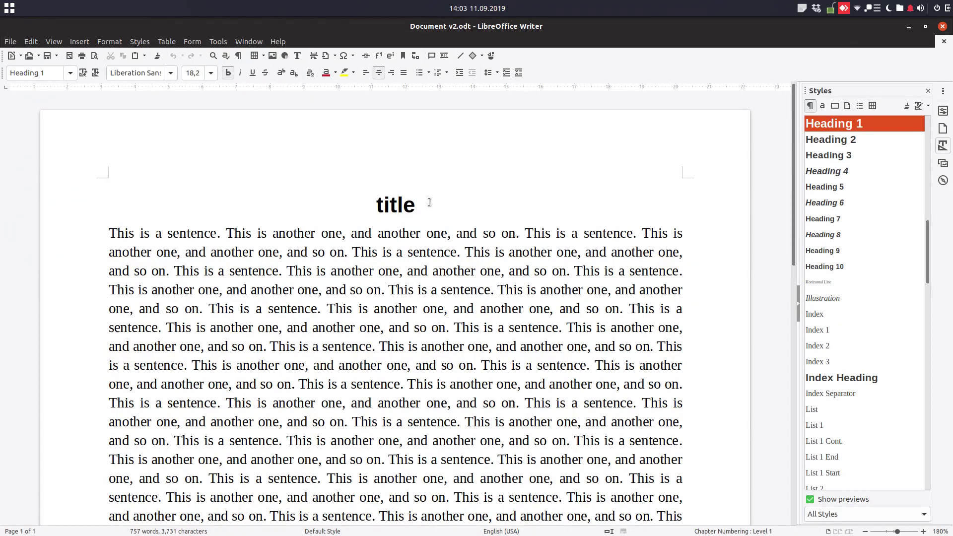
click(432, 203)
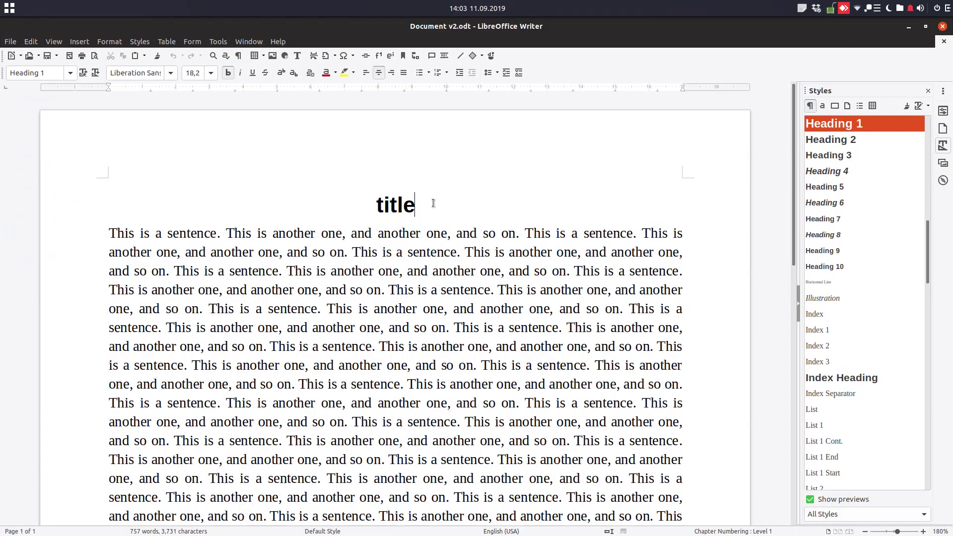
key(BackSpace)
key(BackSpace)
key(BackSpace)
key(BackSpace)
key(BackSpace)
text(The )
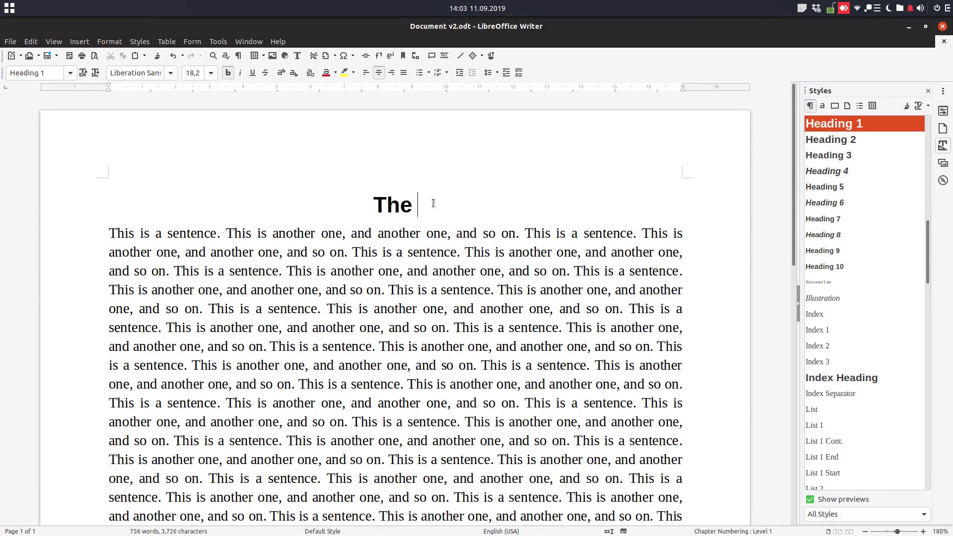
text(book tiltle)
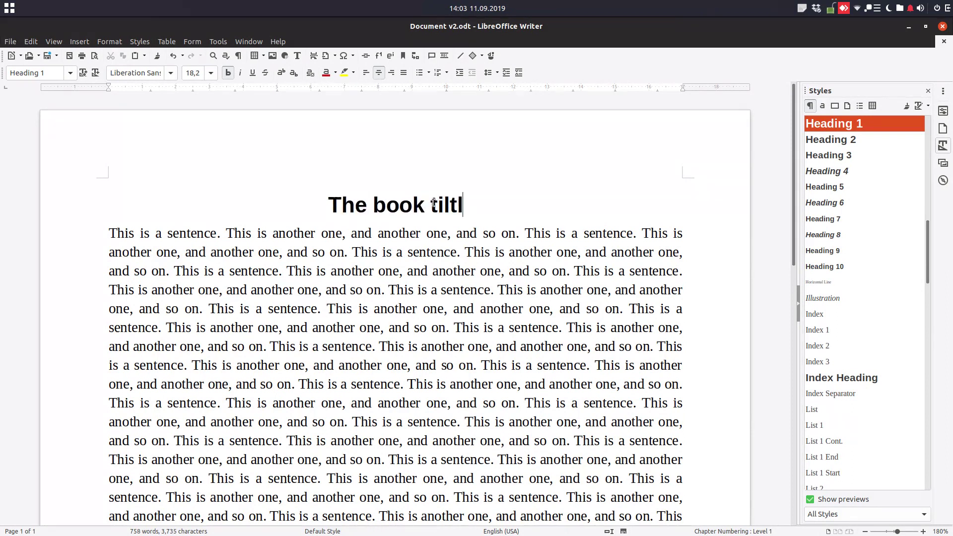
key(BackSpace)
key(BackSpace)
key(BackSpace)
key(BackSpace)
text(tle)
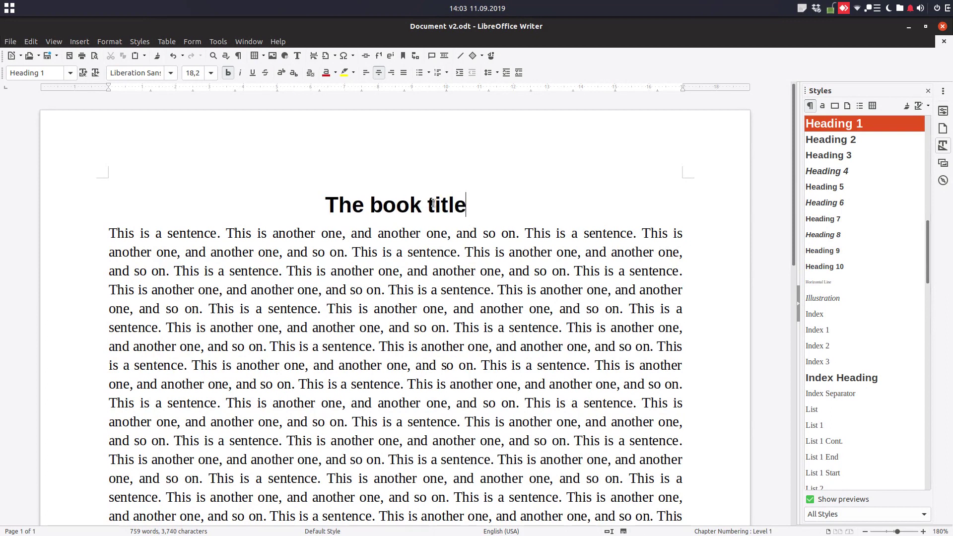
key(Return)
text(Th)
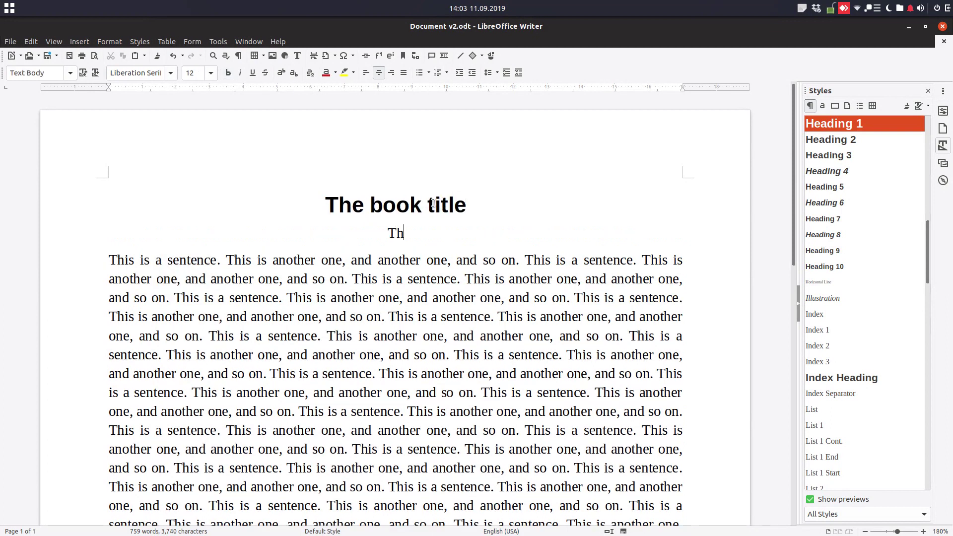
text(is is a shor)
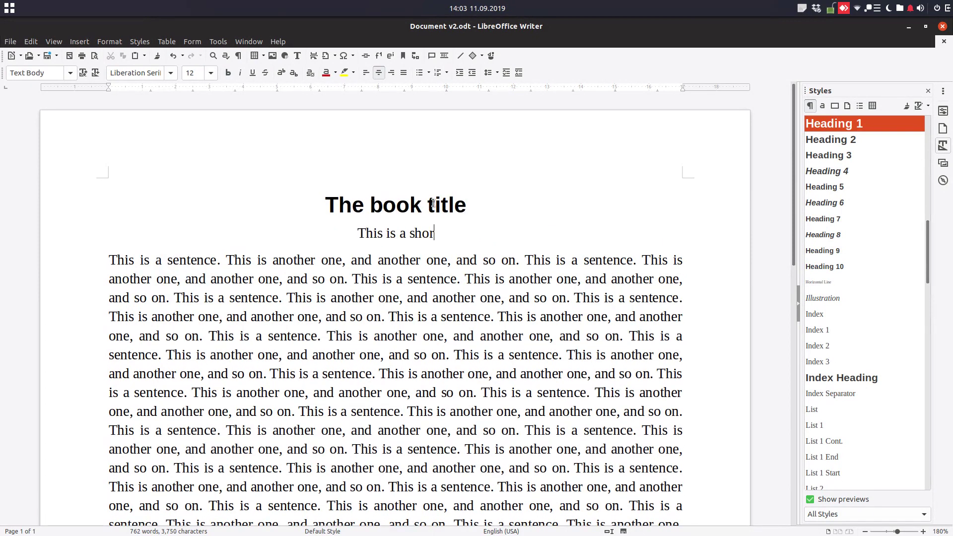
text(t introduction.)
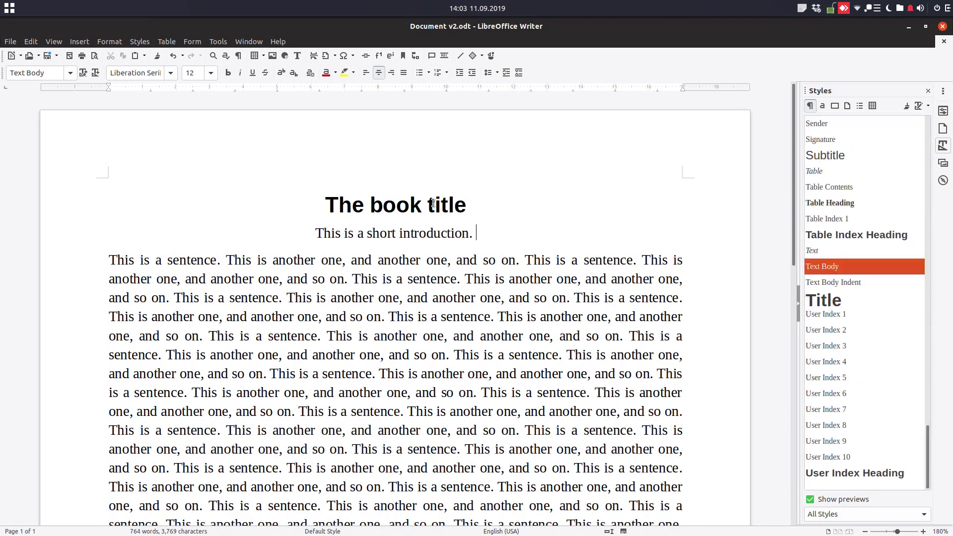
Repeat the introduction sentence several times and apply the Quotations style to that paragraph.
key(shift+Home)
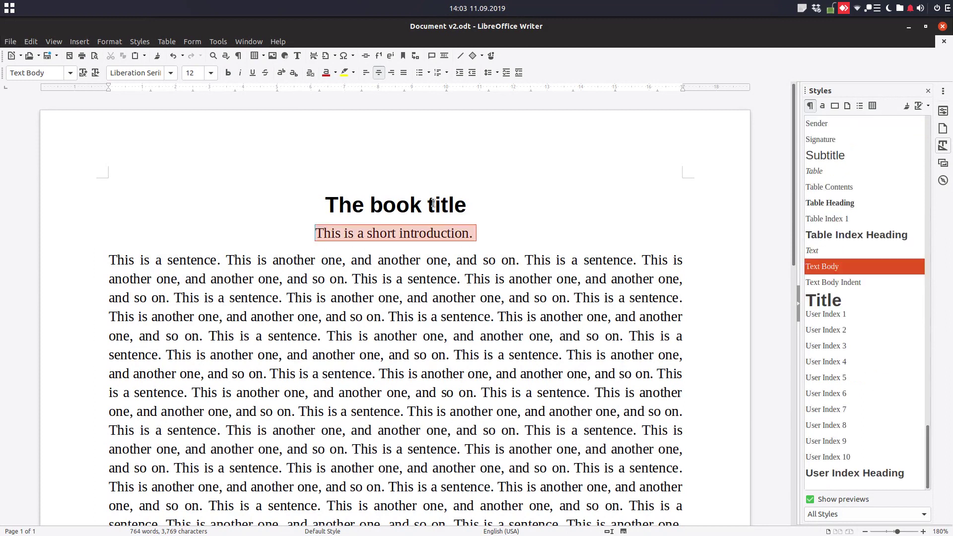
key(ctrl+v)
key(ctrl+v)
key(ctrl+v)
key(ctrl+v)
key(ctrl+v)
key(ctrl+v)
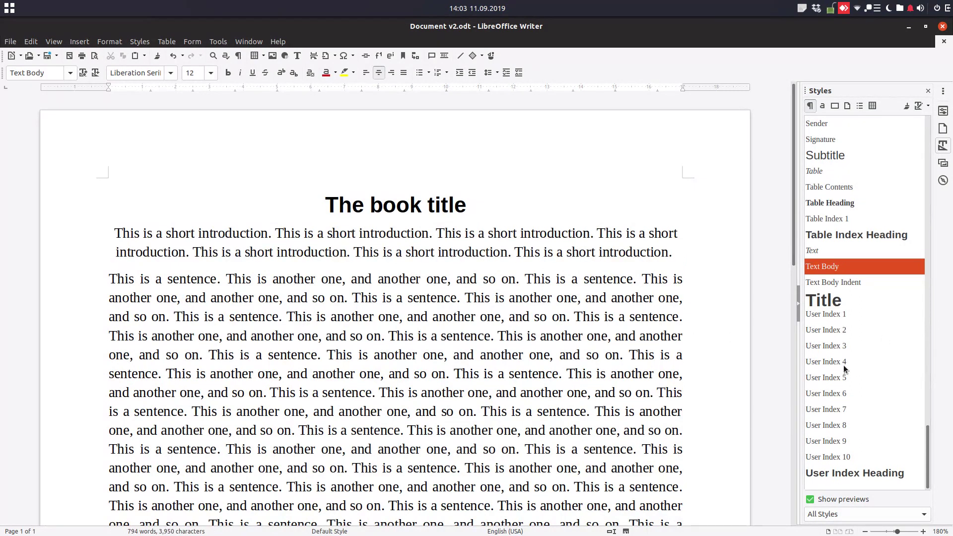
scroll(844, 366, up, 12)
scroll(840, 259, down, 12)
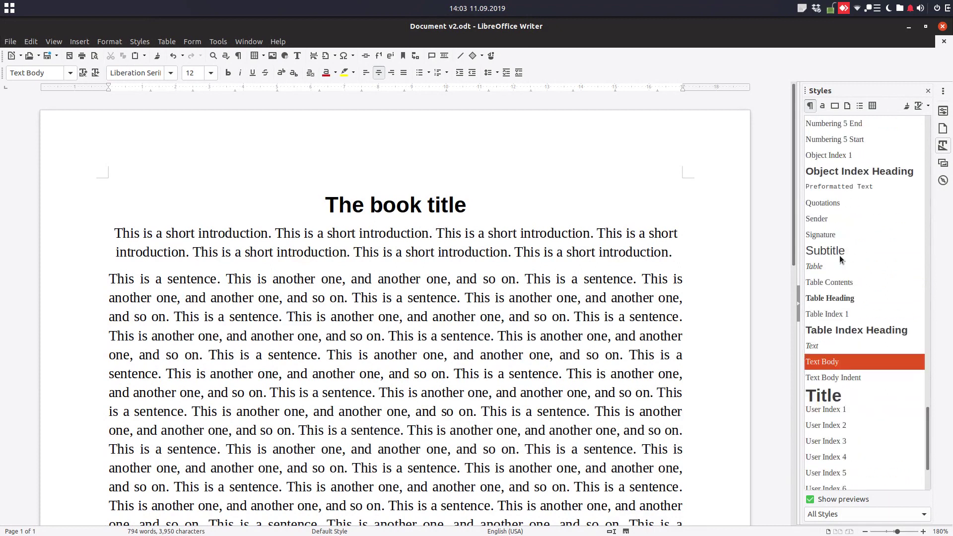
drag(675, 252, 89, 237)
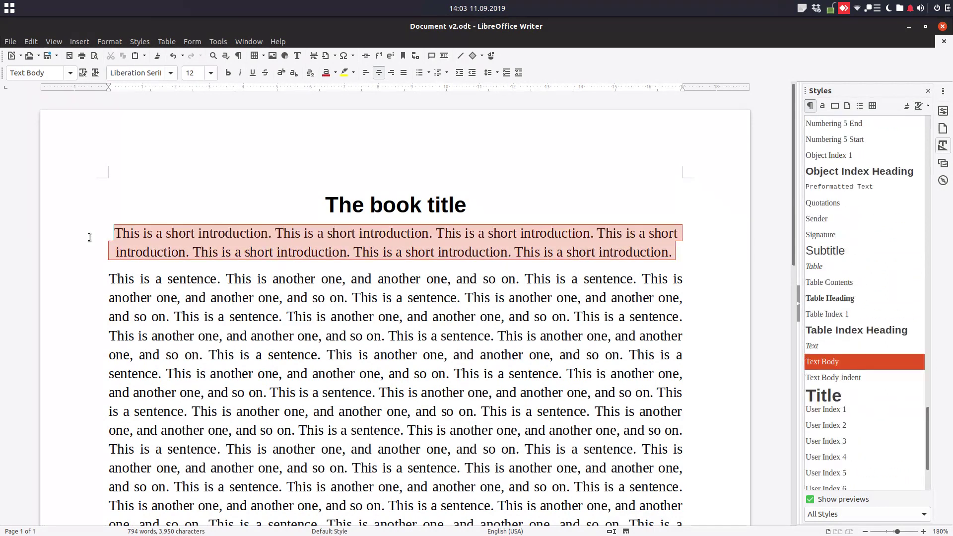
double_click(832, 204)
click(437, 268)
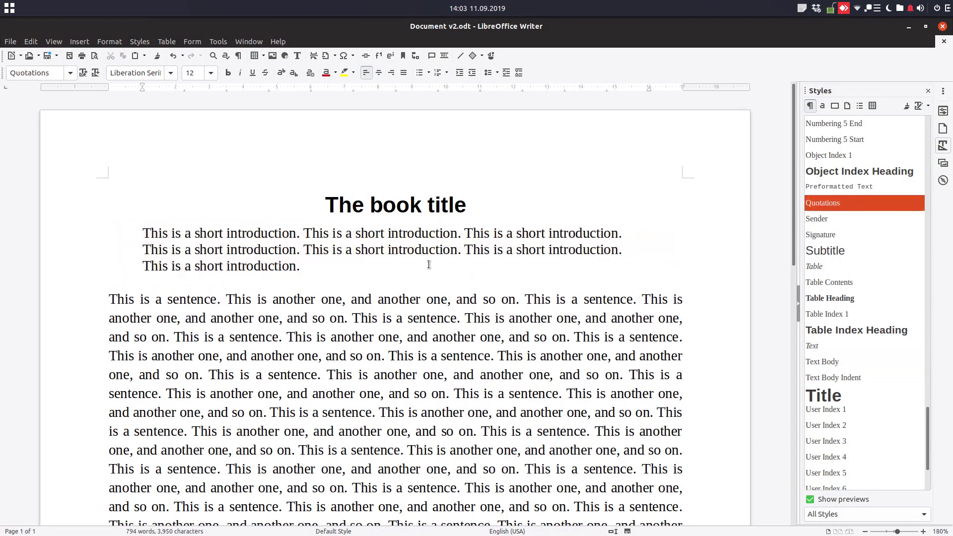
Add empty paragraphs below the title, above the title and after the introduction.
click(512, 194)
key(Return)
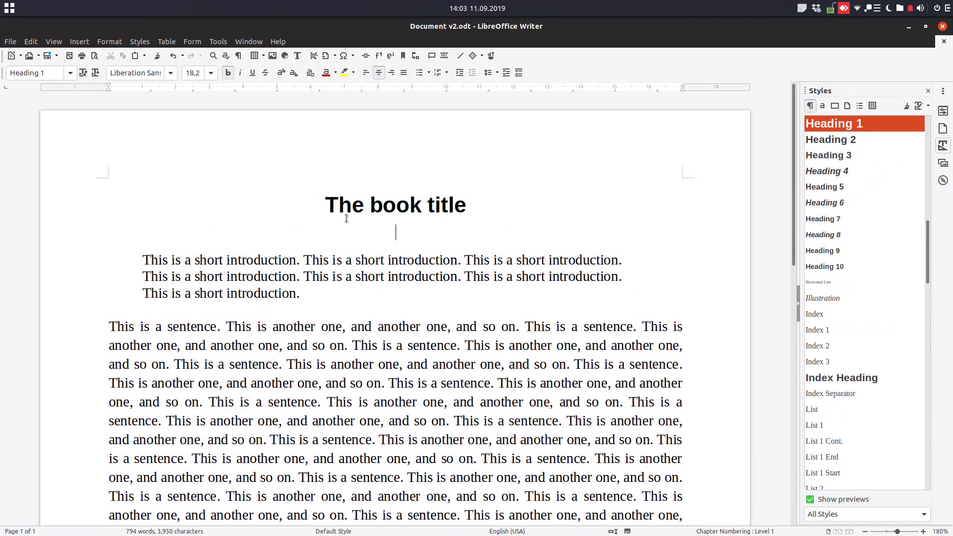
click(316, 200)
key(Return)
scroll(348, 219, down, 3)
click(354, 226)
key(Return)
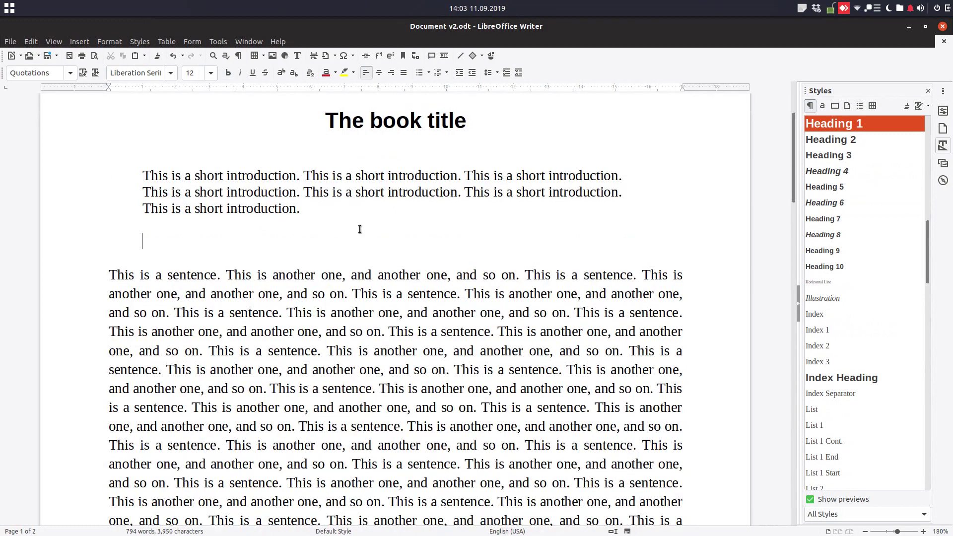
scroll(366, 233, up, 3)
Delete the empty paragraph above the heading and set 'The book title' to 26 pt.
click(410, 205)
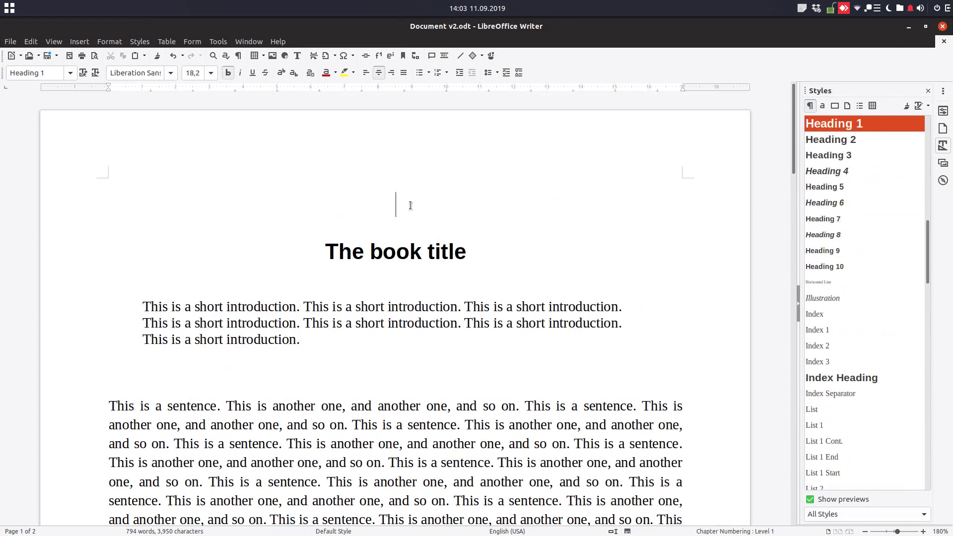
key(Delete)
drag(501, 198, 239, 198)
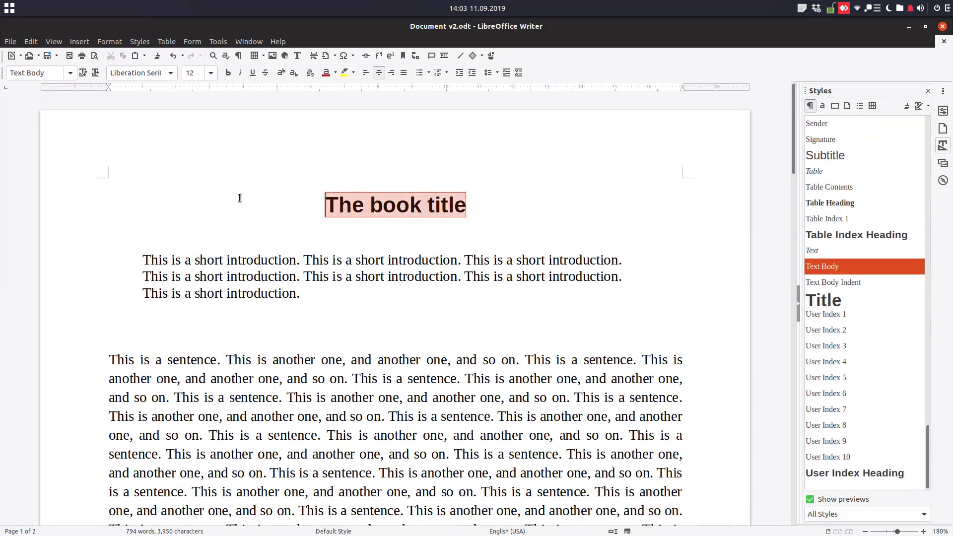
click(211, 72)
scroll(214, 166, down, 2)
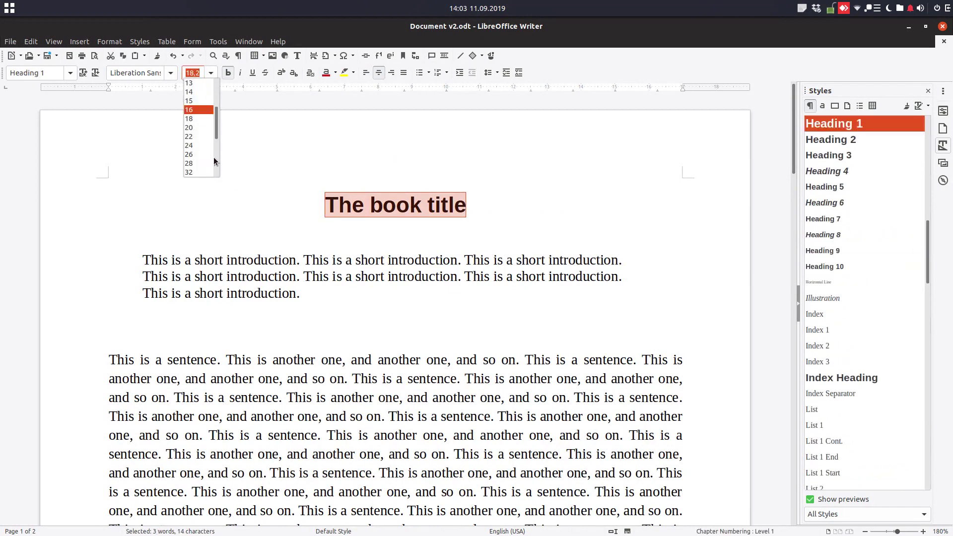
click(213, 158)
click(262, 187)
click(554, 200)
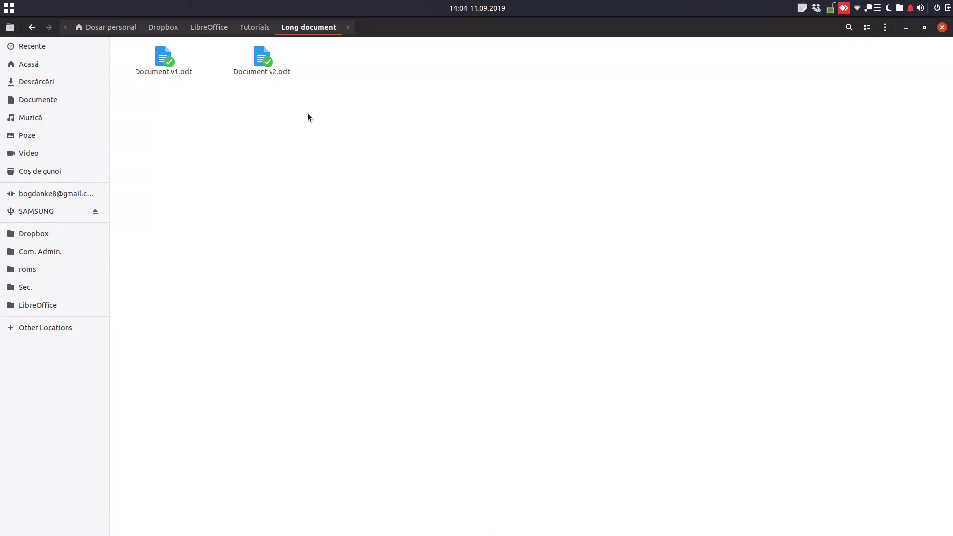
Load Document v2.odt from the Long document folder into LibreOffice Writer.
double_click(267, 61)
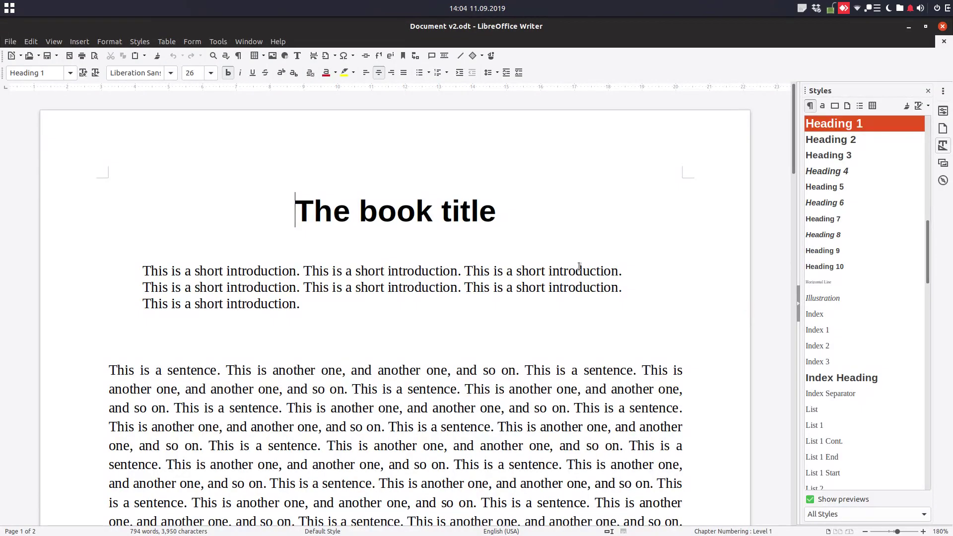
Check the reopened Document v2.odt, close its window, and bring up the Edit menu.
click(500, 238)
click(942, 27)
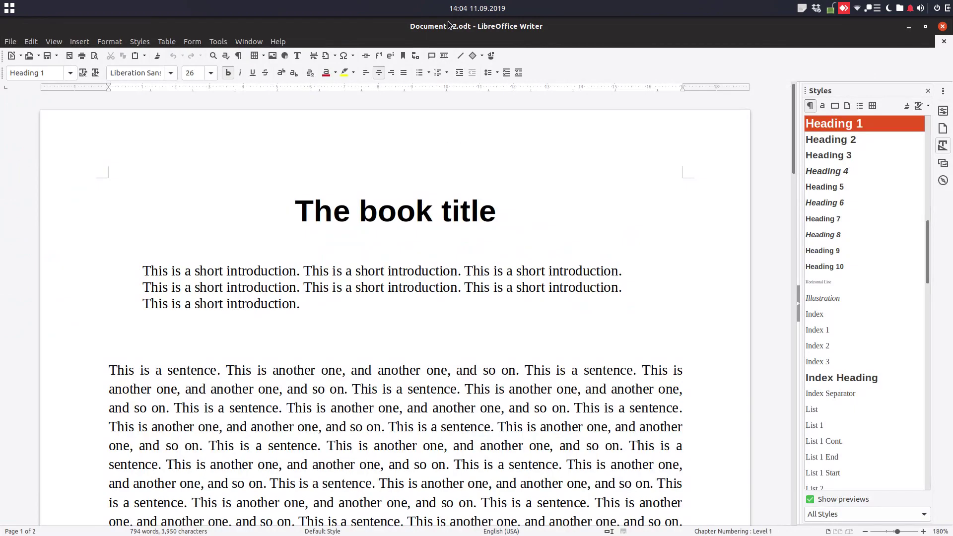
click(30, 42)
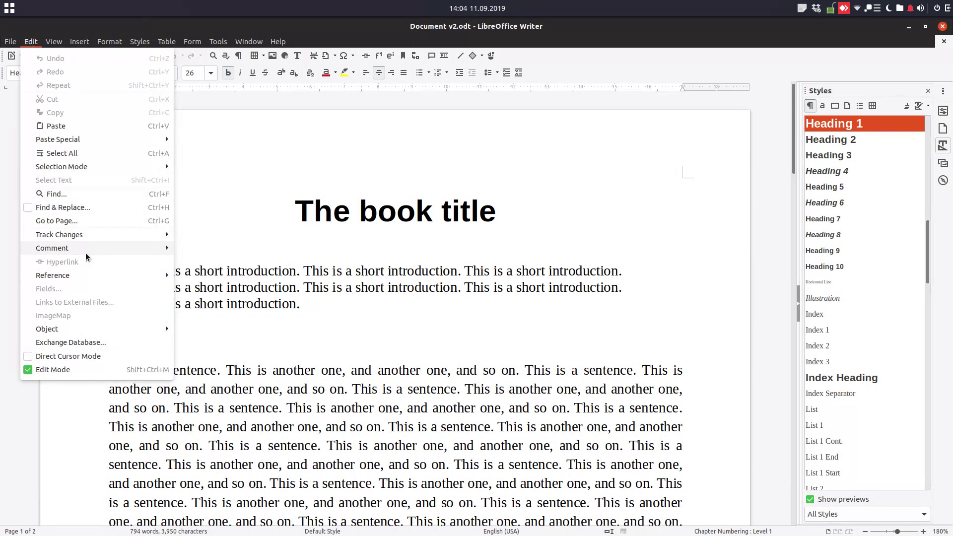
Compare the document against Document v1.odt using Track Changes > Compare Document.
mouse_move(154, 240)
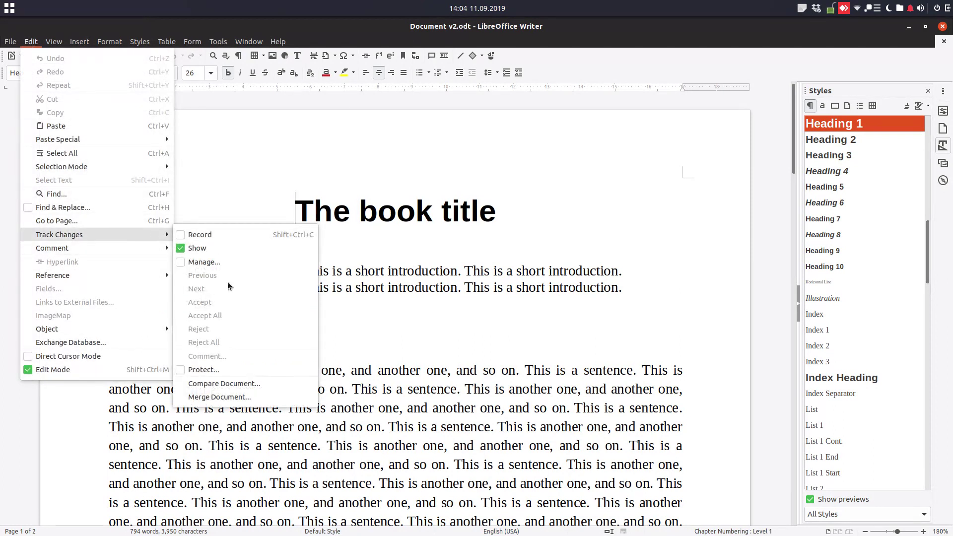
click(244, 386)
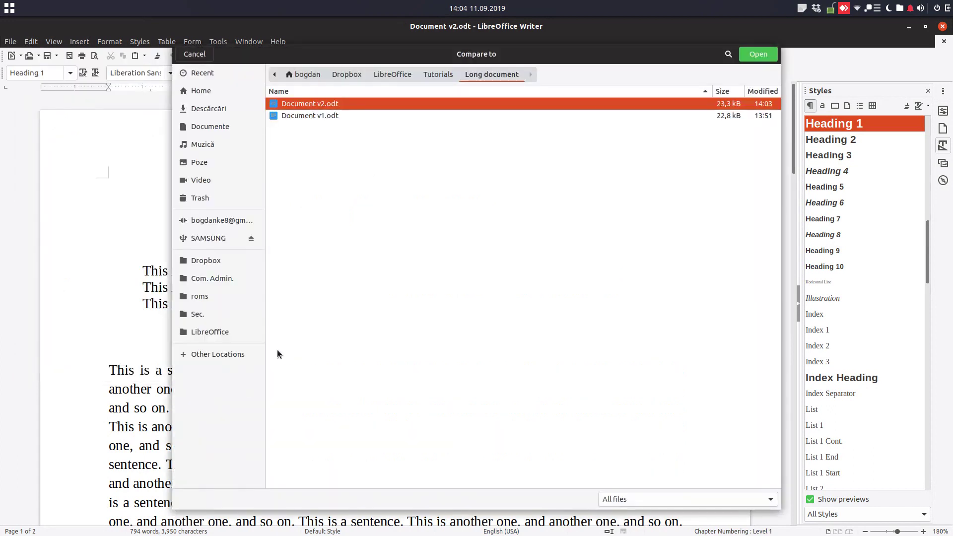
click(335, 117)
double_click(335, 118)
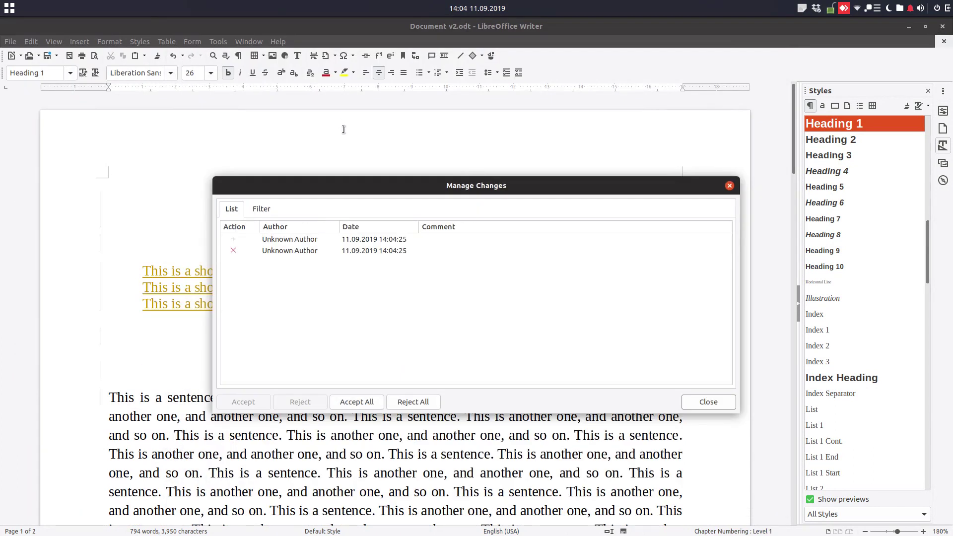
Accept both changes: the deletion of 'title' and the inserted title and introduction.
drag(396, 187, 819, 172)
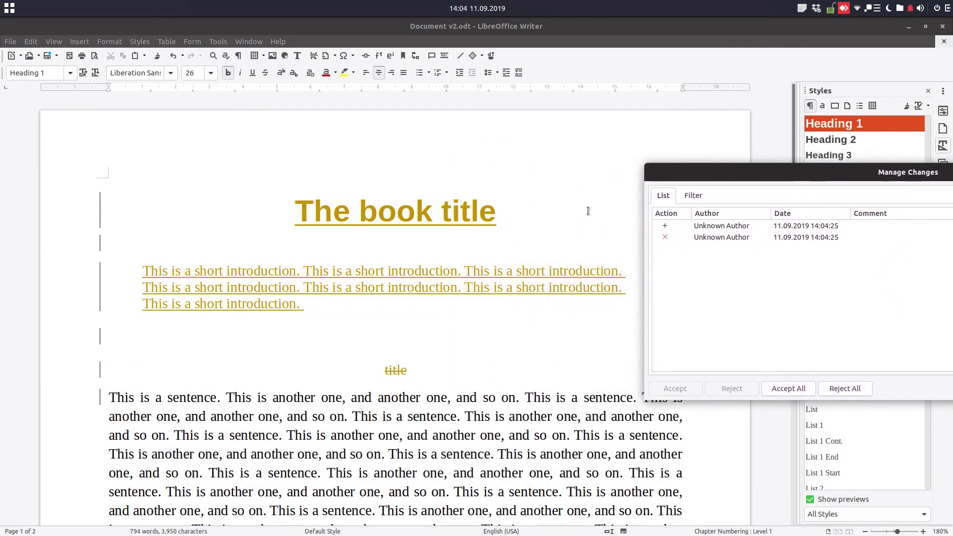
mouse_move(458, 200)
click(695, 227)
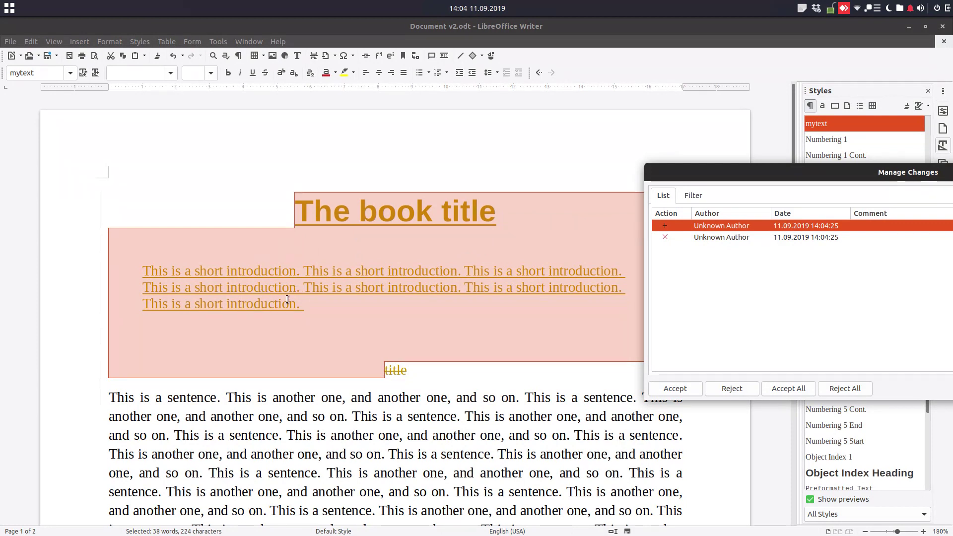
click(687, 237)
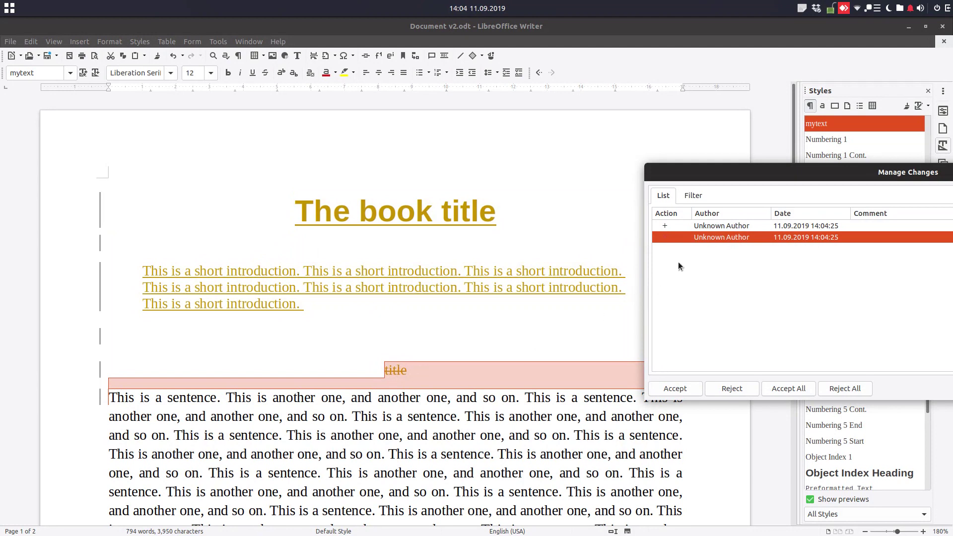
click(692, 226)
click(692, 237)
click(693, 390)
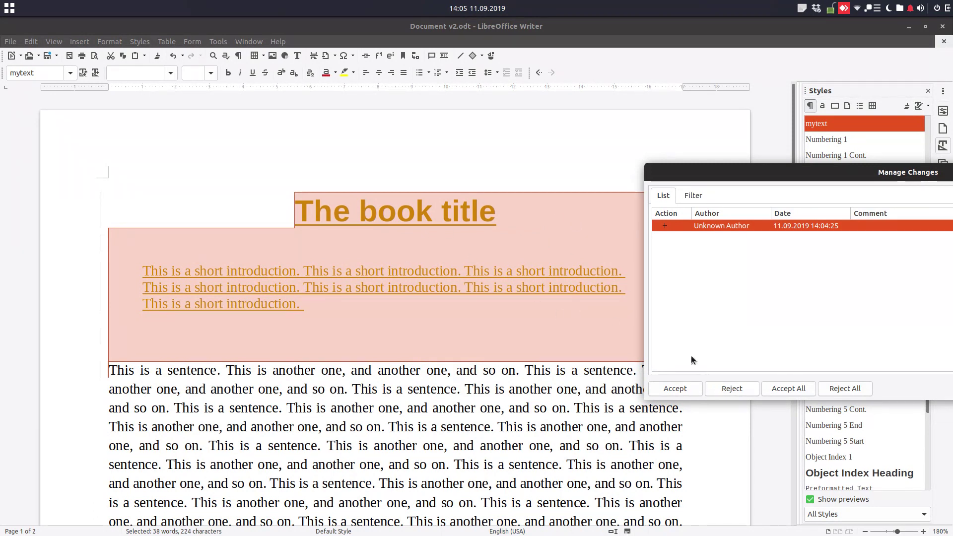
click(690, 389)
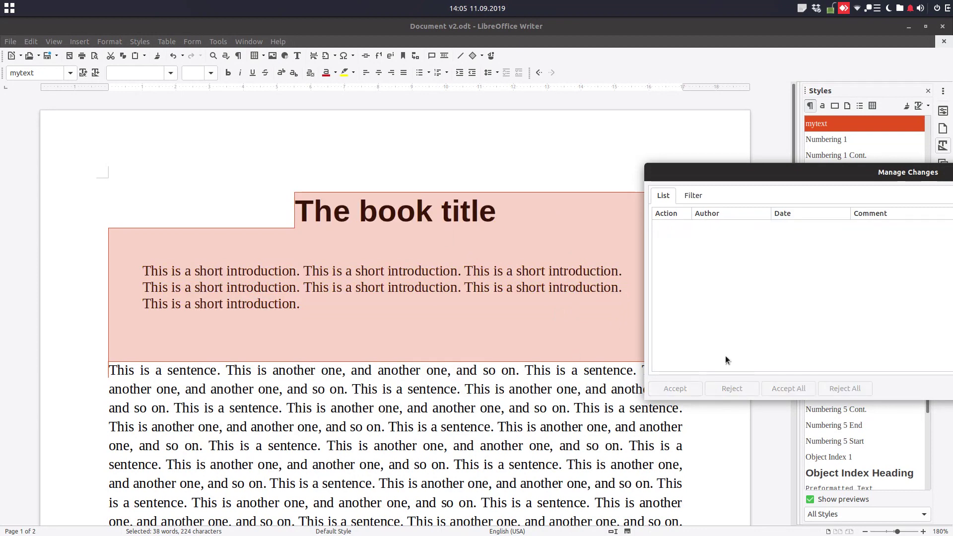
Close the Manage Changes list and review the document without change marks.
drag(890, 179, 395, 164)
click(664, 157)
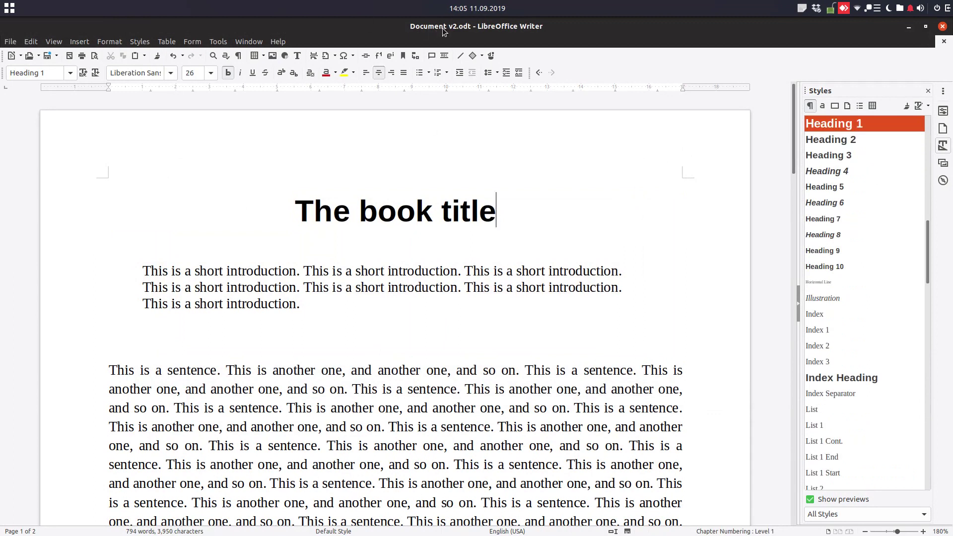
scroll(429, 271, down, 3)
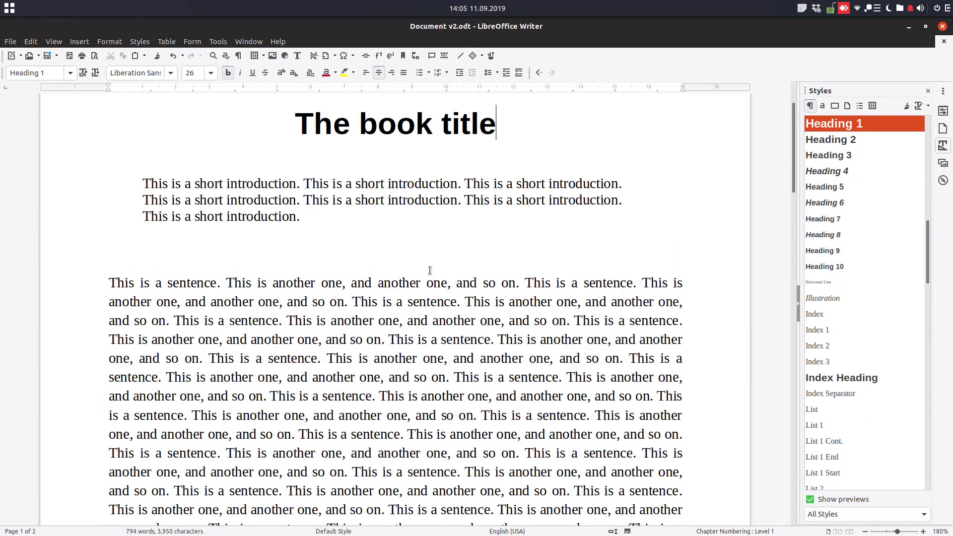
scroll(430, 270, up, 3)
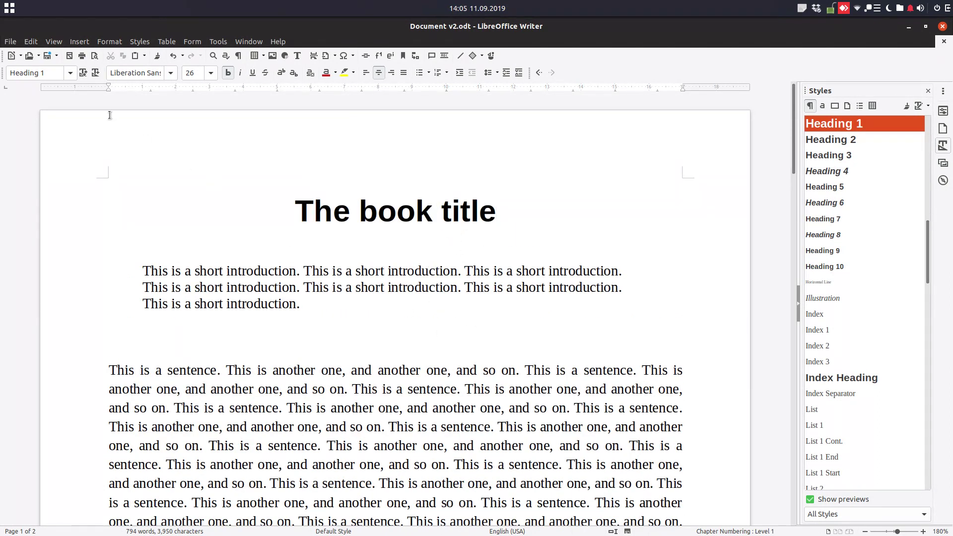
click(31, 42)
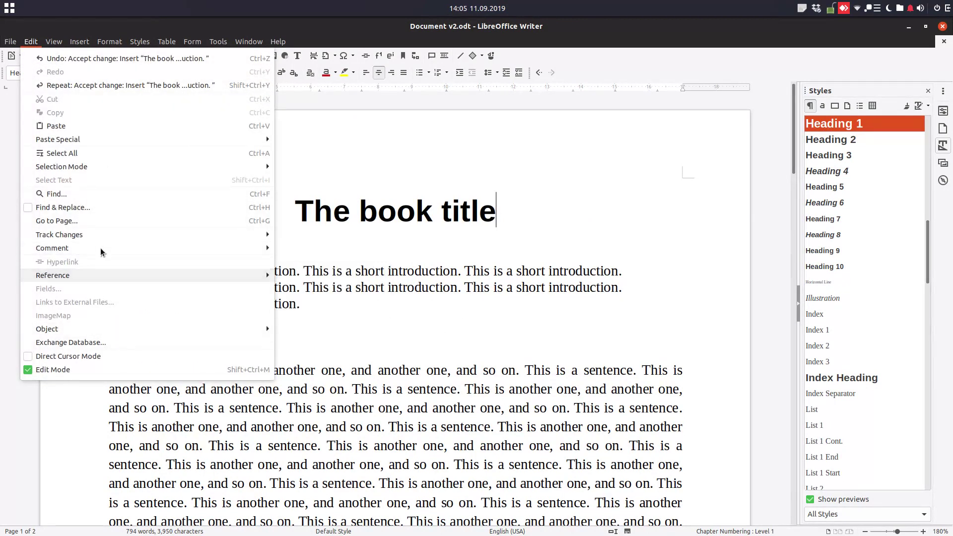
Compare again with Document v1.odt, reject the deletion of 'title', and close Manage Changes.
mouse_move(222, 235)
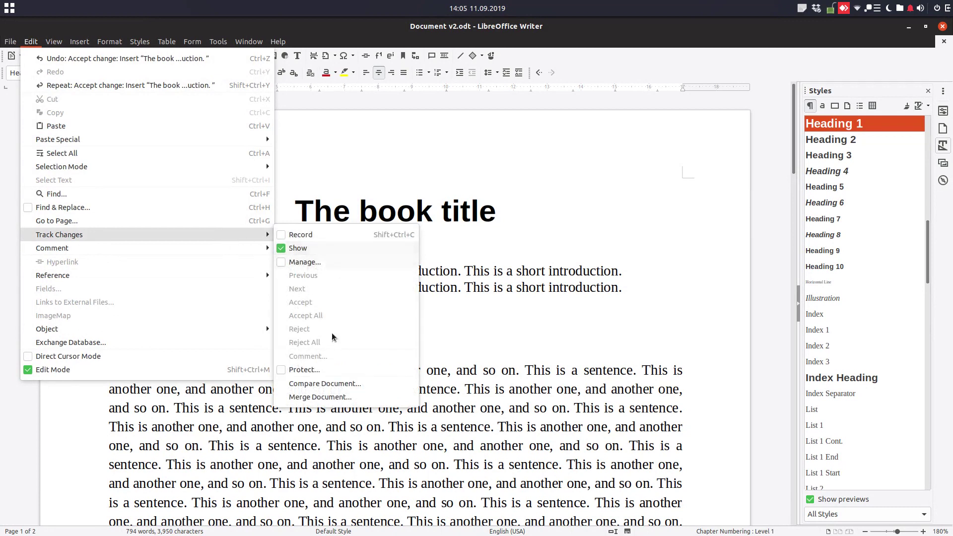
click(318, 386)
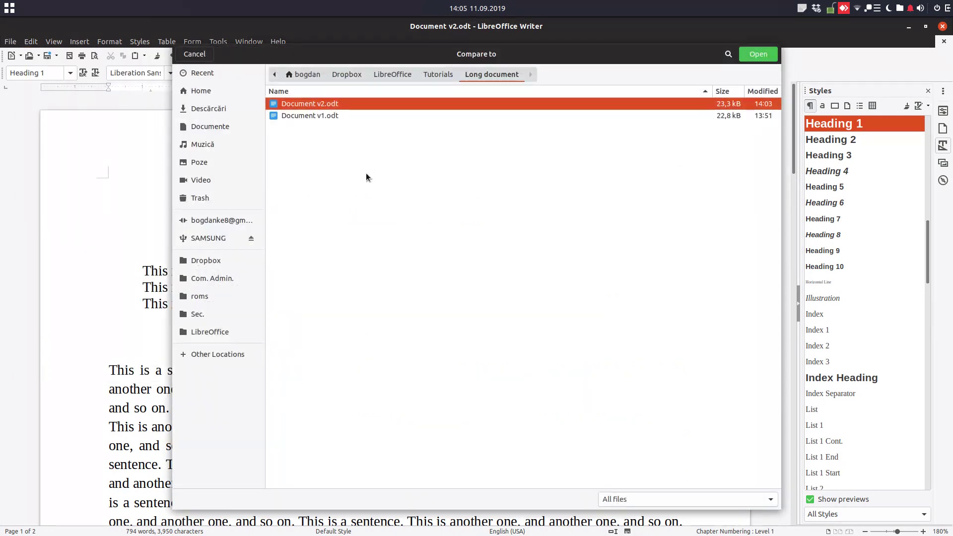
double_click(314, 118)
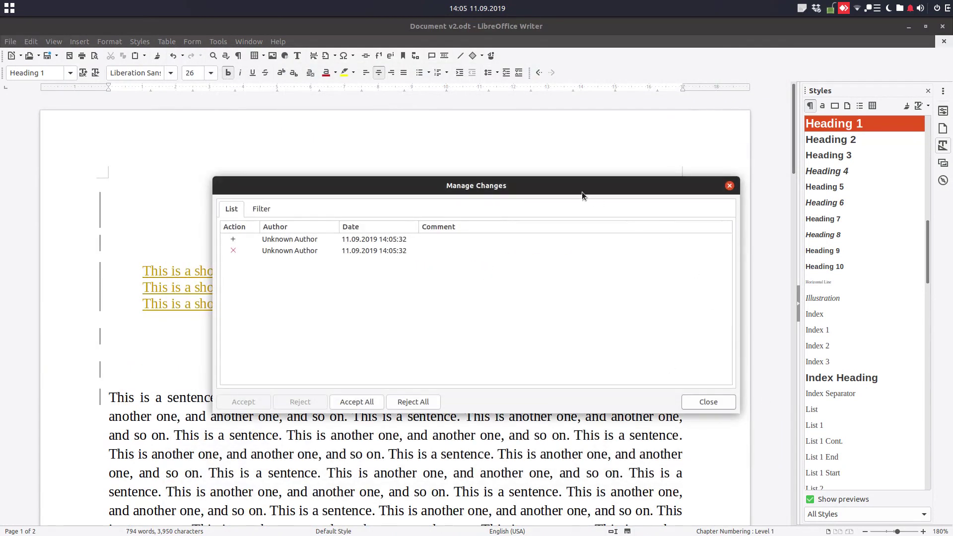
drag(573, 191, 814, 249)
click(587, 300)
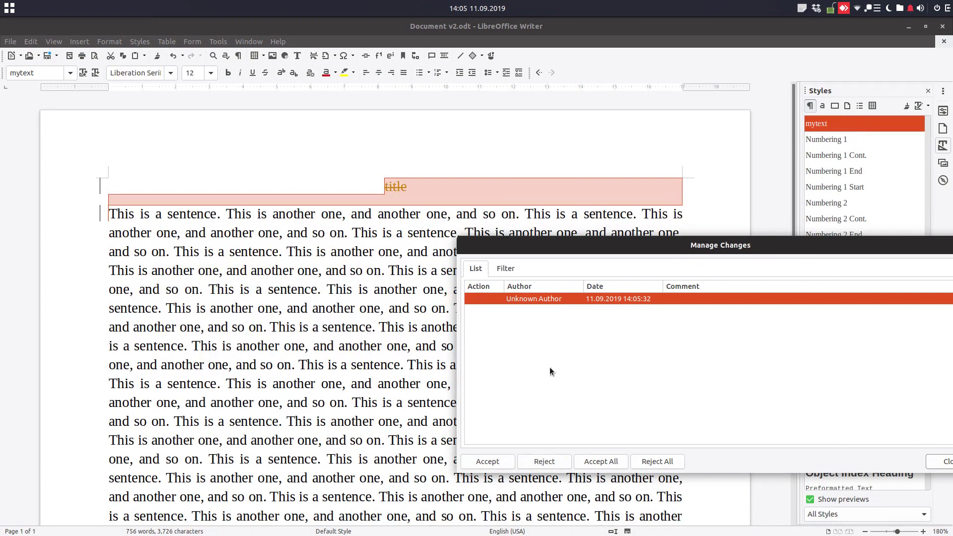
click(556, 462)
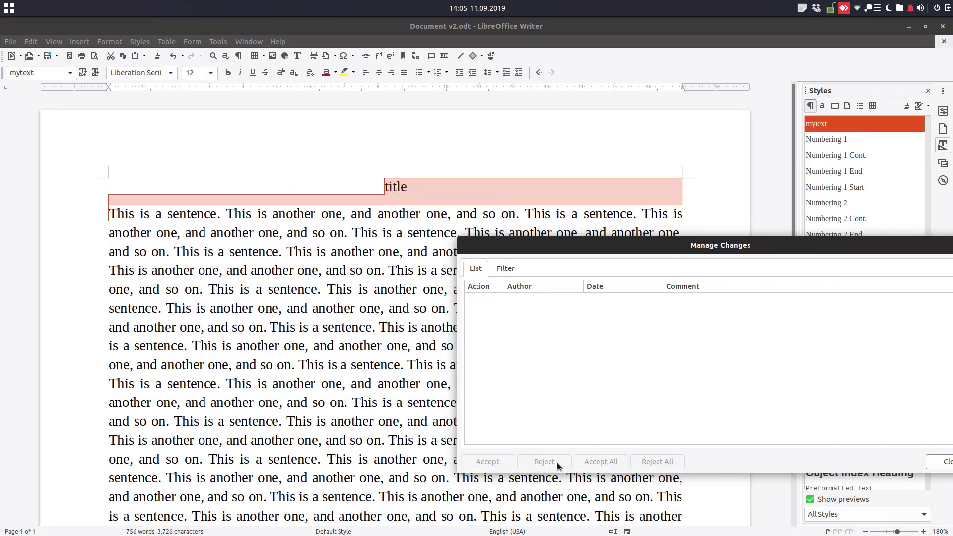
click(943, 462)
Make the word 'title' bold and set it to 18 pt.
click(373, 185)
double_click(385, 186)
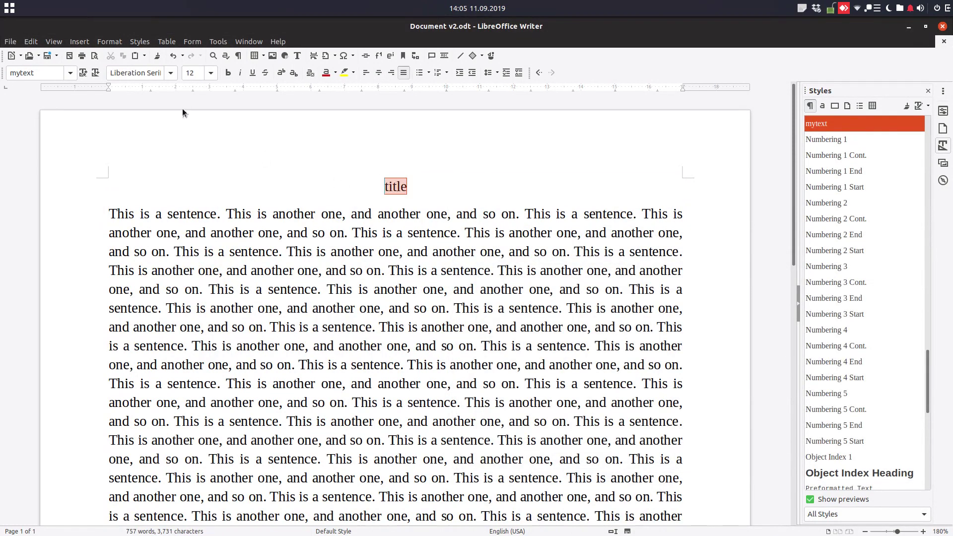
click(228, 73)
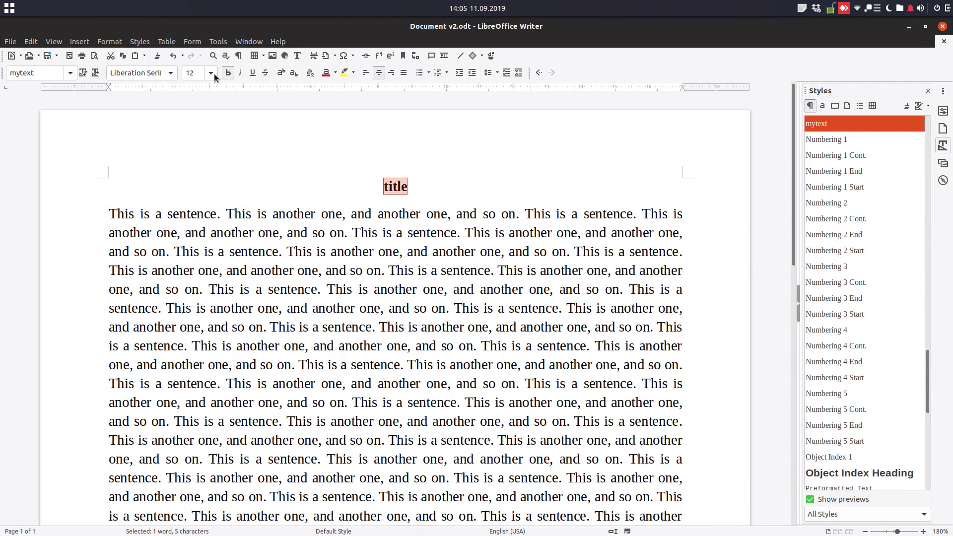
click(211, 73)
click(199, 172)
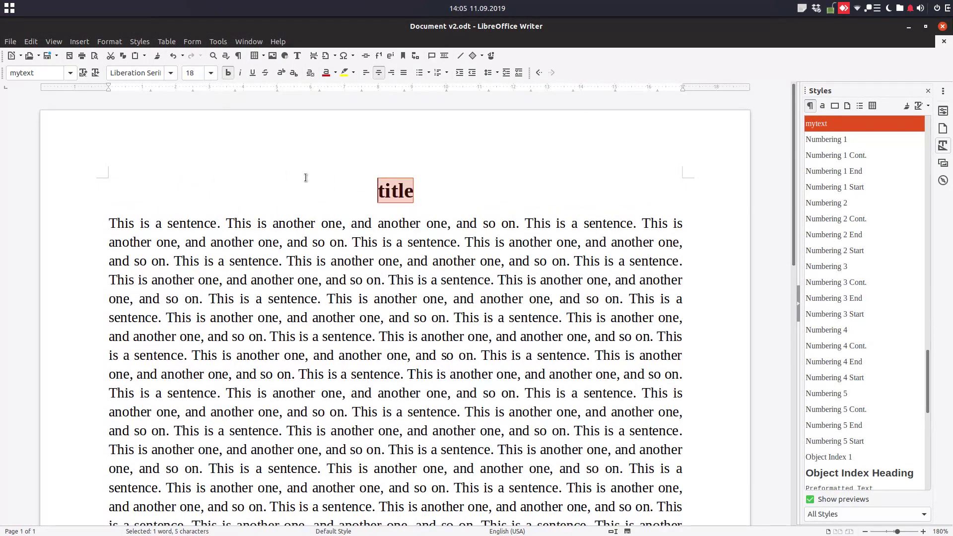
click(423, 191)
click(473, 243)
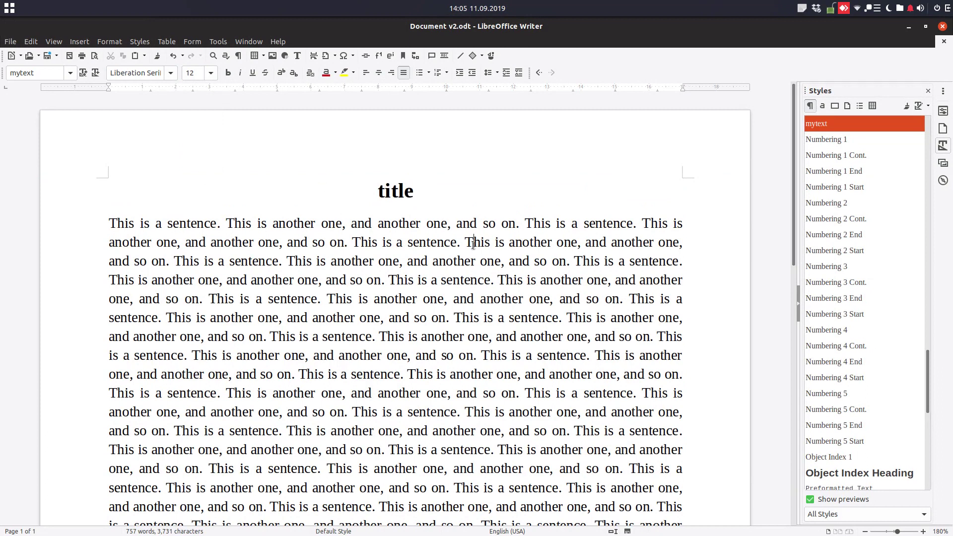
click(471, 197)
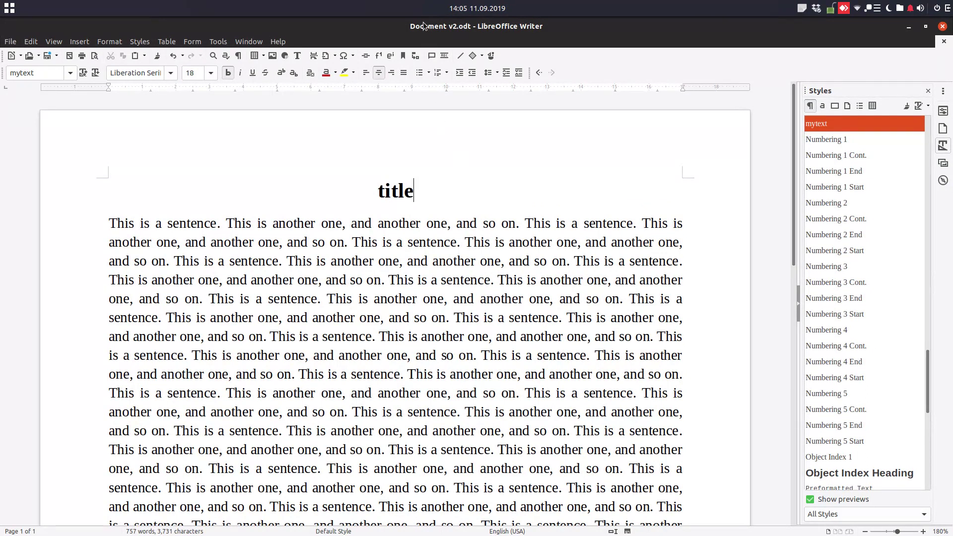
Close Writer without saving and paste a duplicate of Document v2.odt in Files.
click(941, 27)
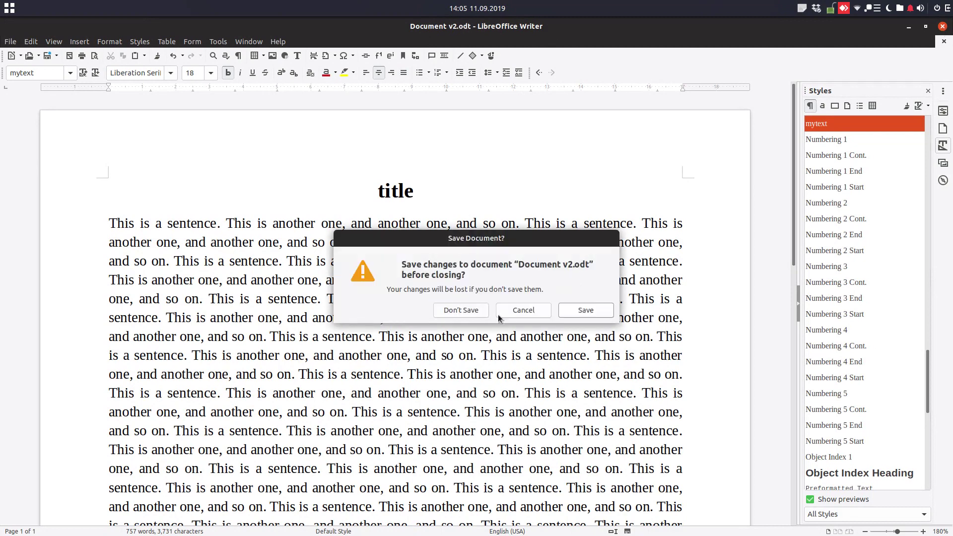
click(471, 311)
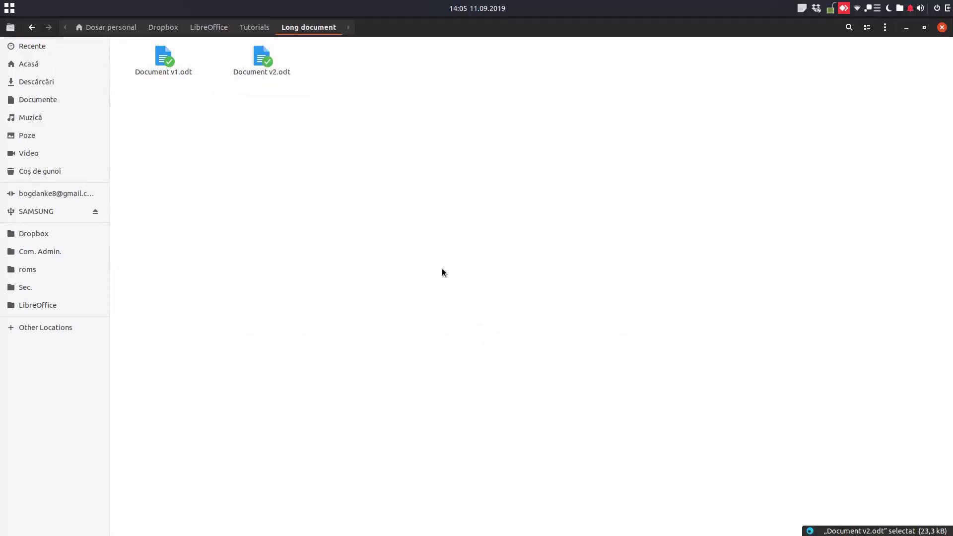
click(275, 73)
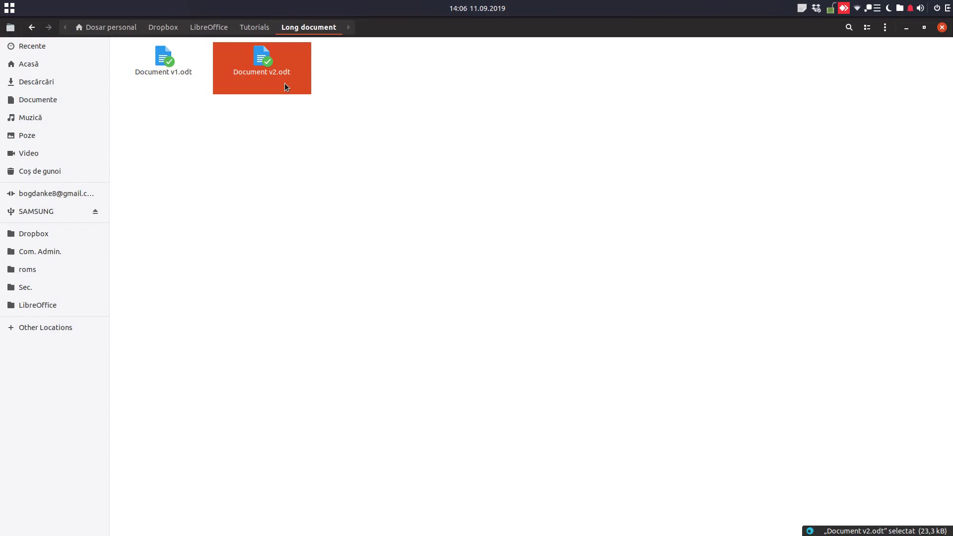
key(ctrl+c)
key(ctrl+v)
Rename the duplicate to Document v3.odt and go up to the Tutorials folder.
right_click(350, 70)
click(398, 176)
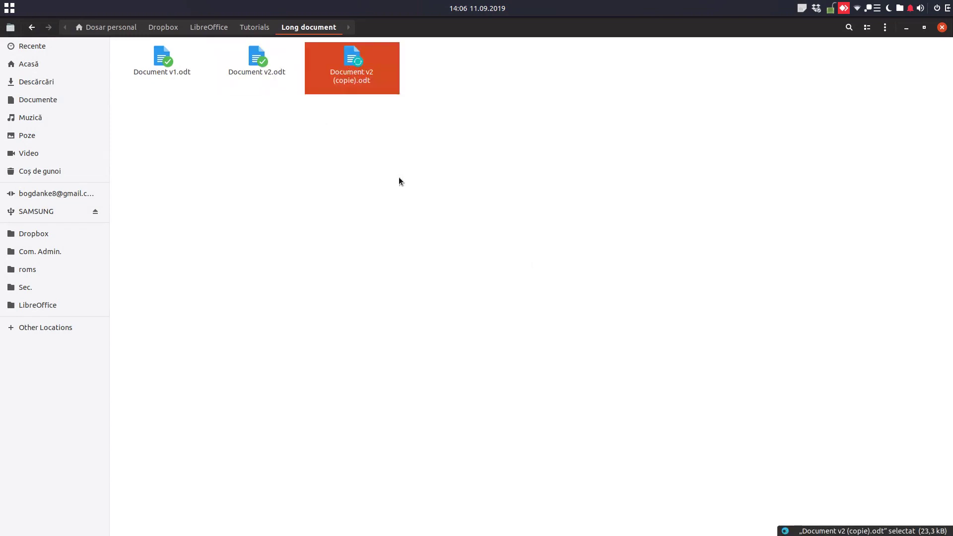
key(Right)
key(BackSpace)
key(BackSpace)
key(BackSpace)
key(BackSpace)
key(BackSpace)
key(BackSpace)
key(BackSpace)
key(BackSpace)
key(BackSpace)
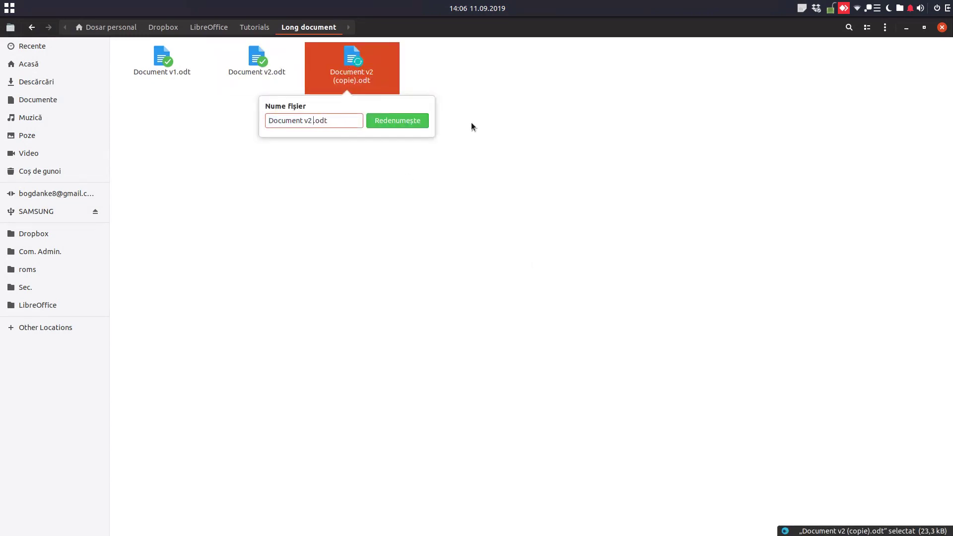
text(3)
key(Return)
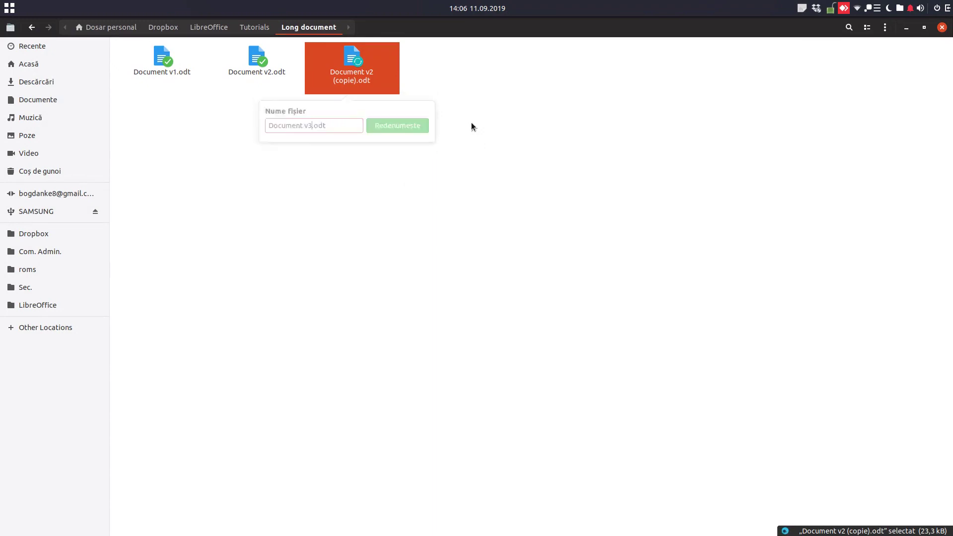
click(368, 122)
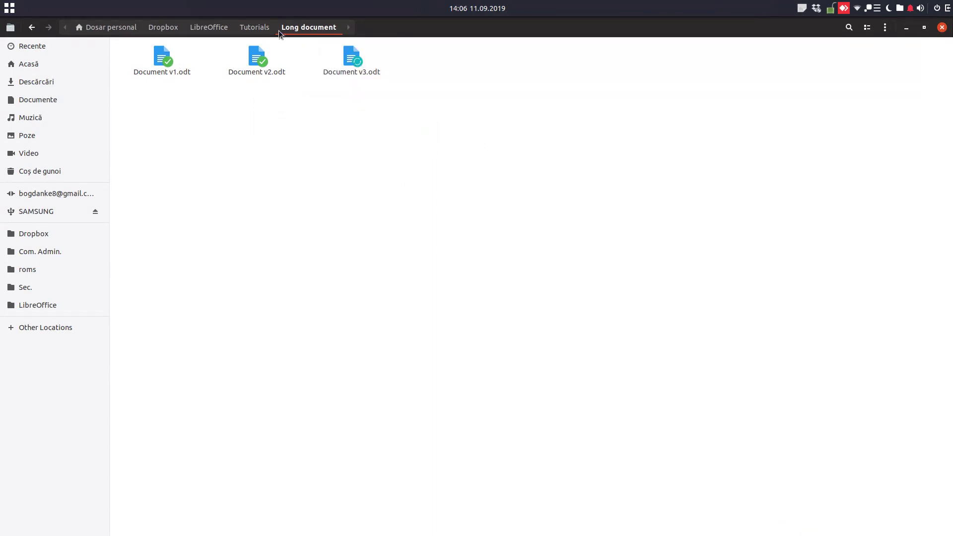
click(266, 30)
Paste a copy of Document v2.odt into the Tutorials folder.
click(278, 119)
click(172, 63)
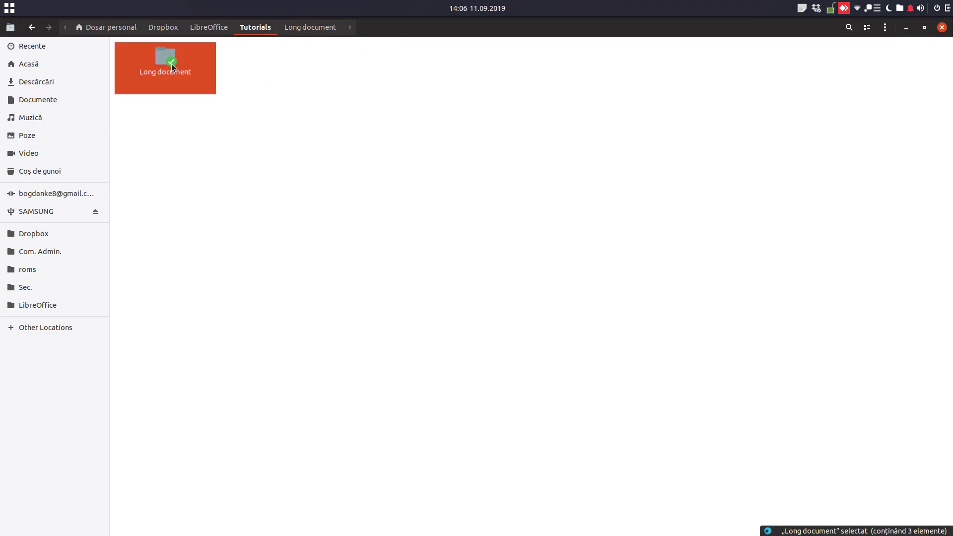
double_click(171, 64)
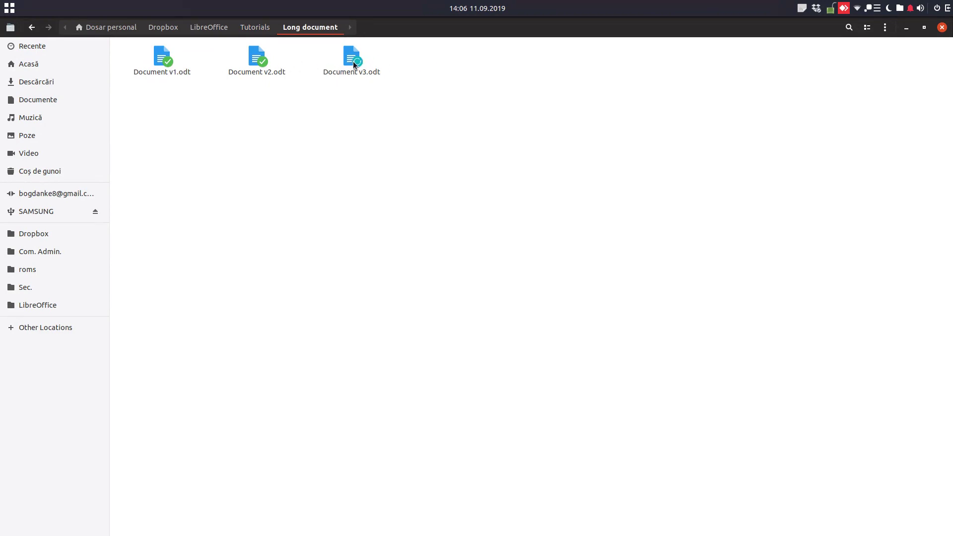
click(260, 65)
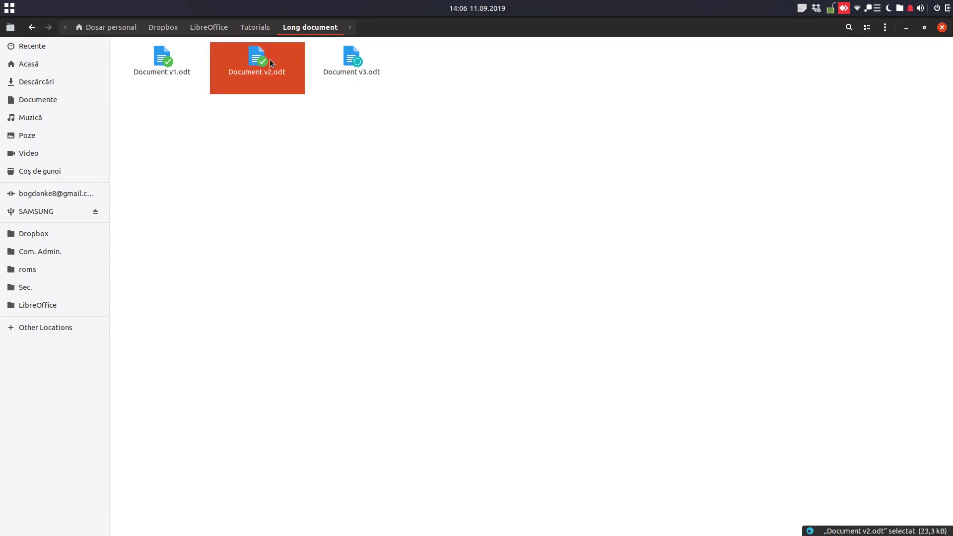
click(255, 27)
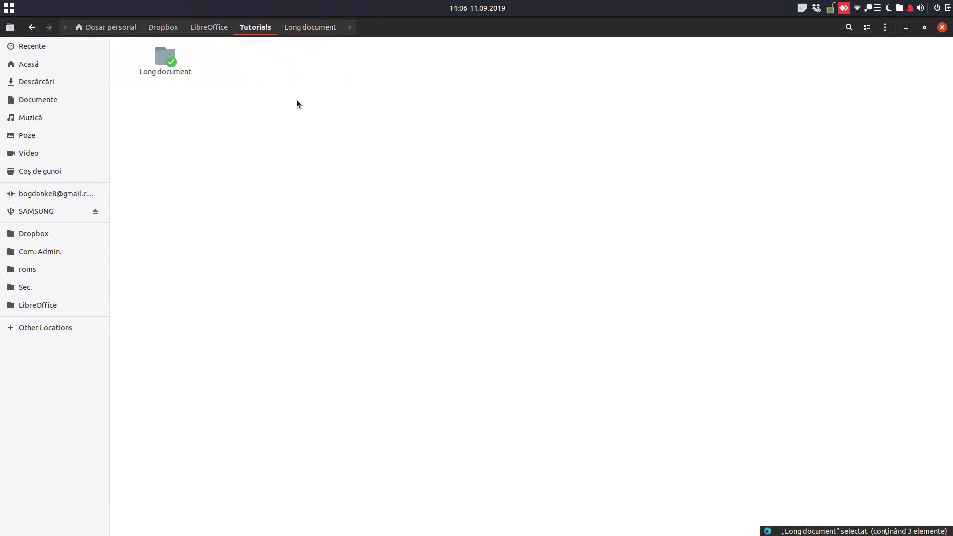
key(ctrl+v)
Delete all three documents in Long document, then move the Document v2.odt copy back into it.
double_click(187, 68)
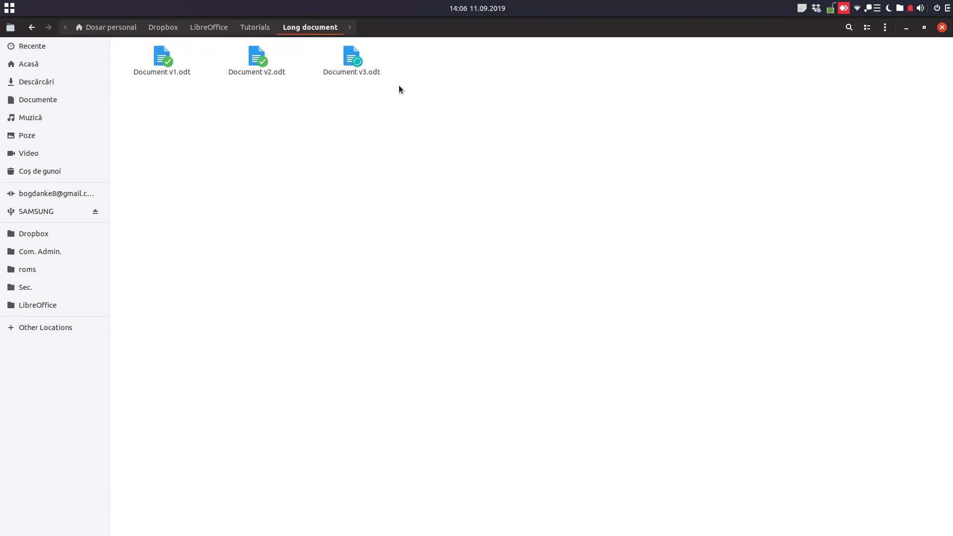
key(ctrl+a)
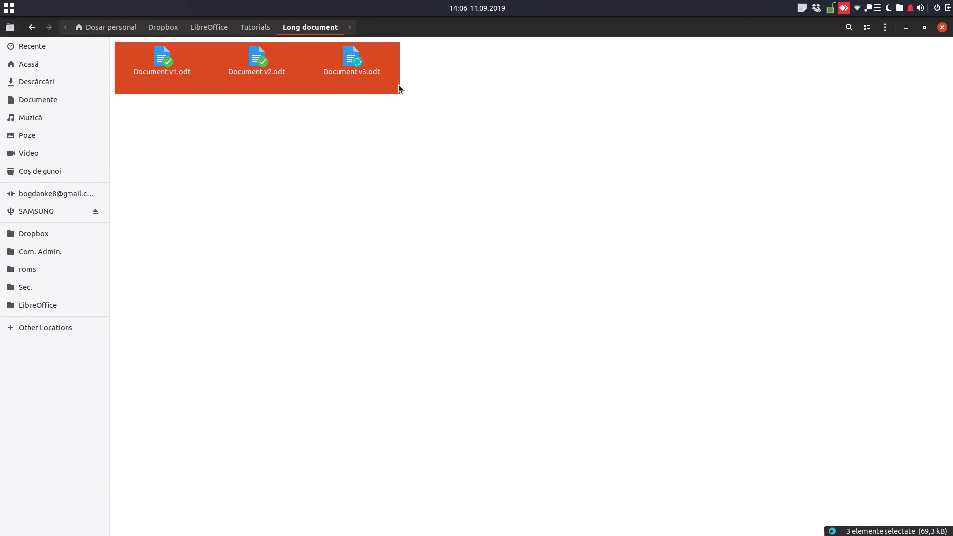
key(Delete)
key(alt+Up)
click(267, 56)
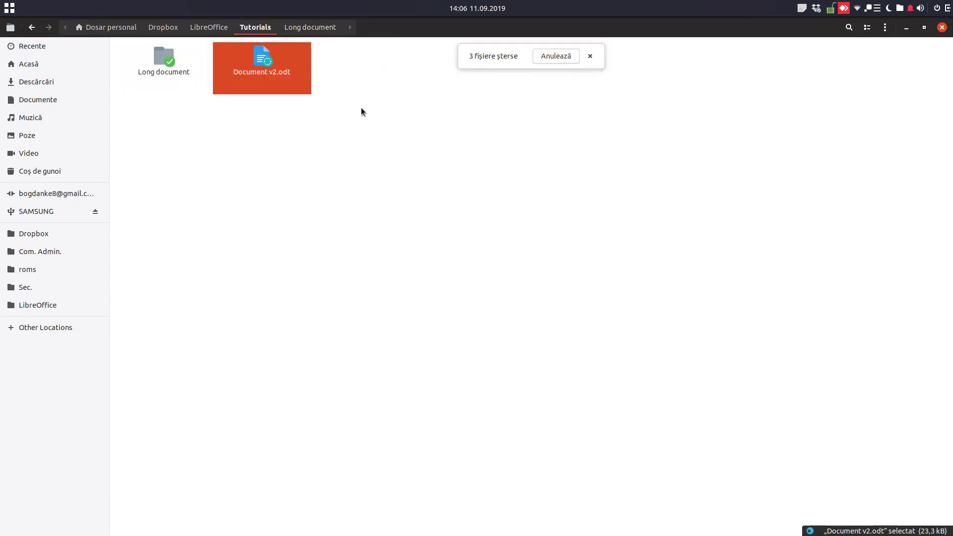
drag(172, 66, 215, 95)
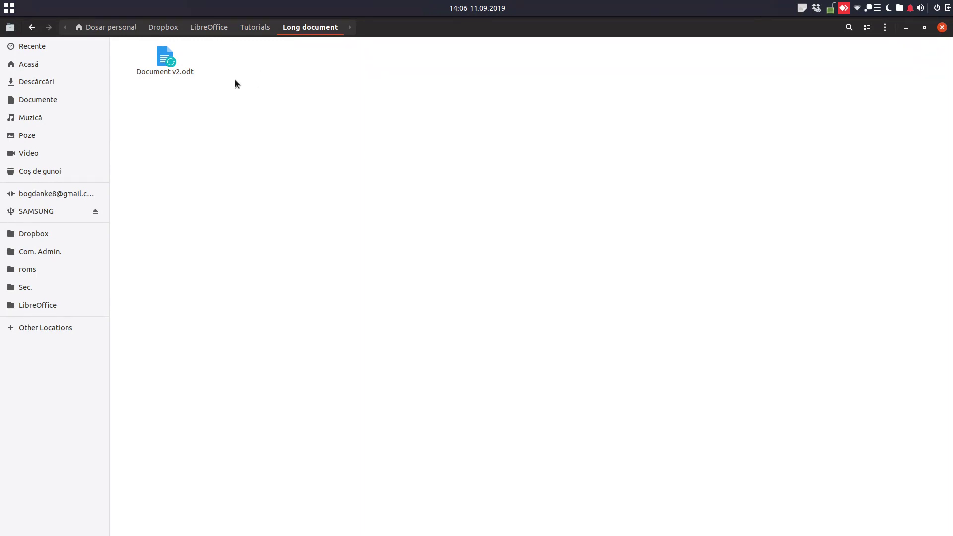
Reopen Document v2.odt from the Long document folder in Writer, showing 'The book title' heading.
right_click(230, 106)
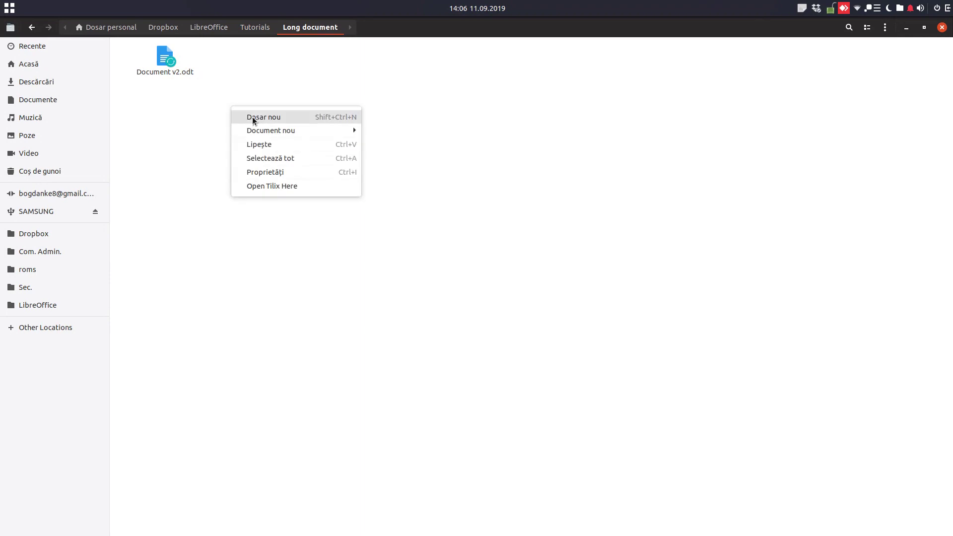
click(229, 94)
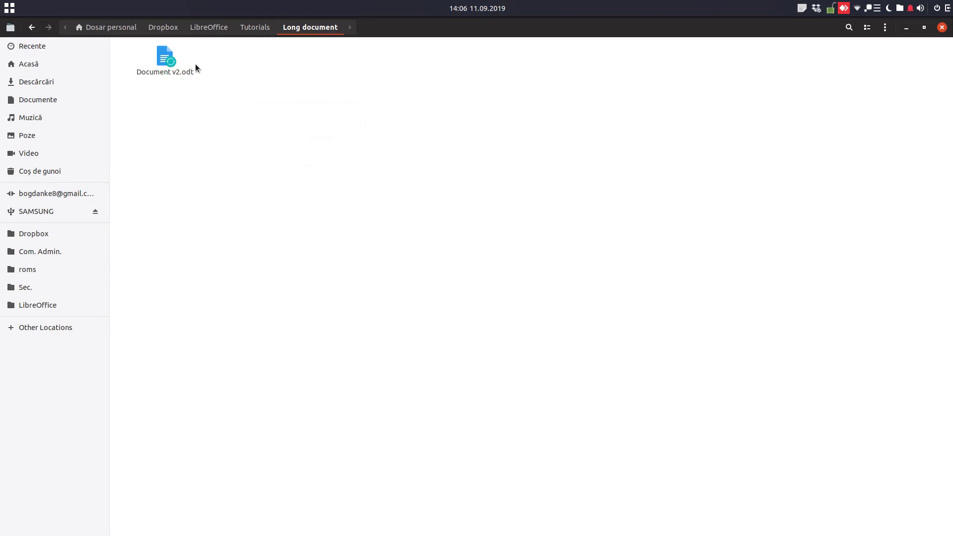
double_click(168, 61)
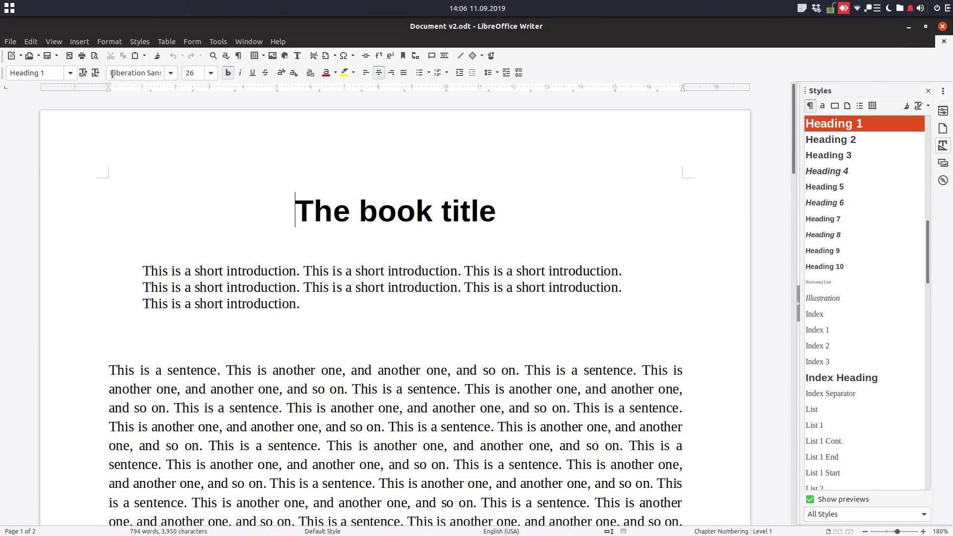
Confirm Document v2 has no saved versions, then show the About box reporting version 6.3.1.2.
click(10, 42)
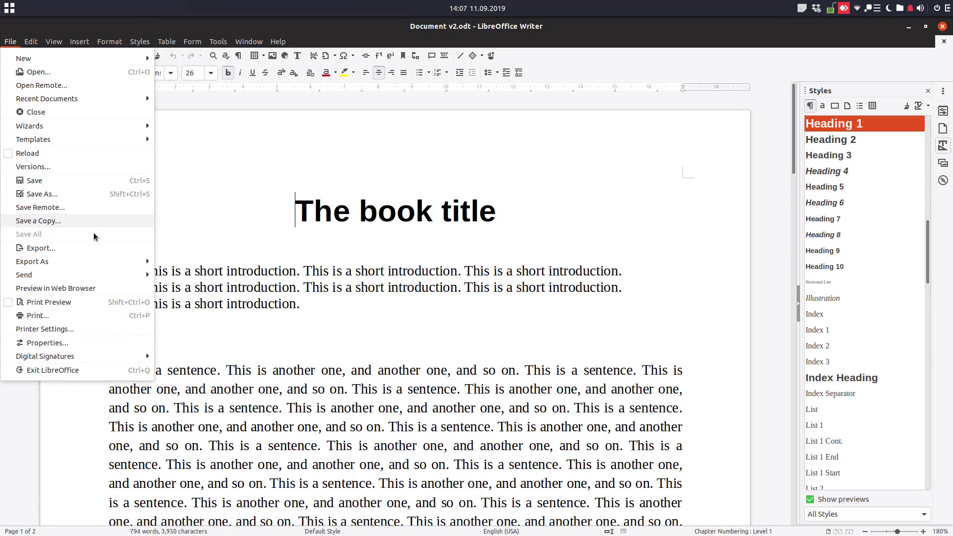
click(51, 168)
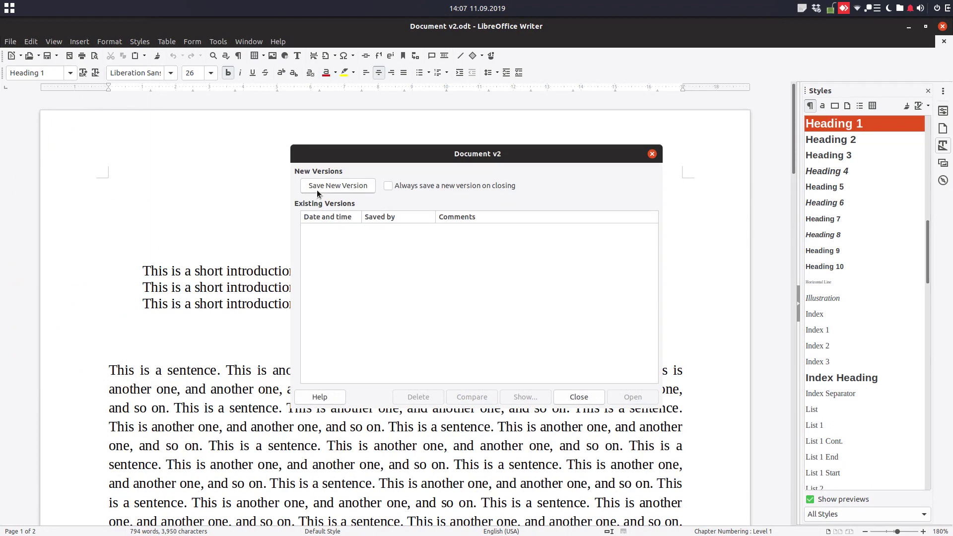
click(652, 153)
click(278, 42)
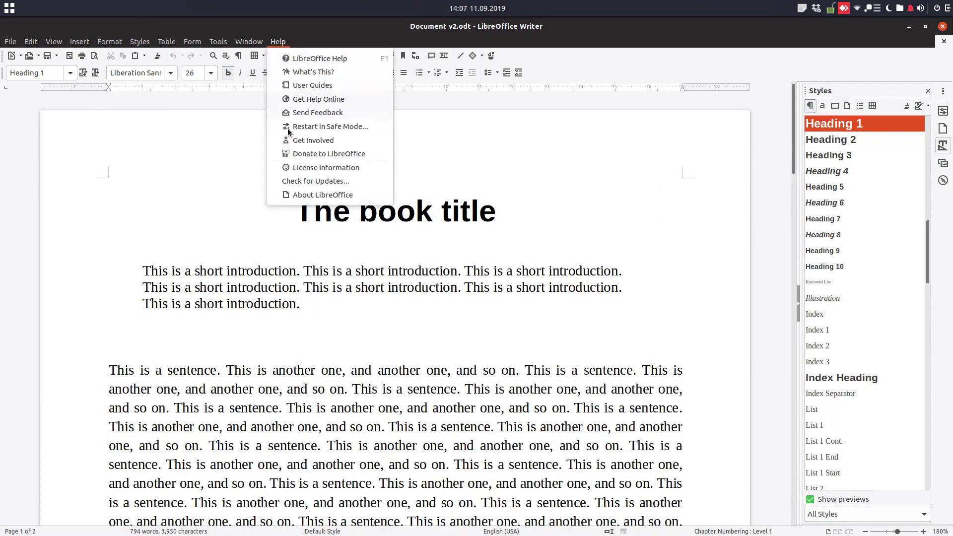
click(297, 195)
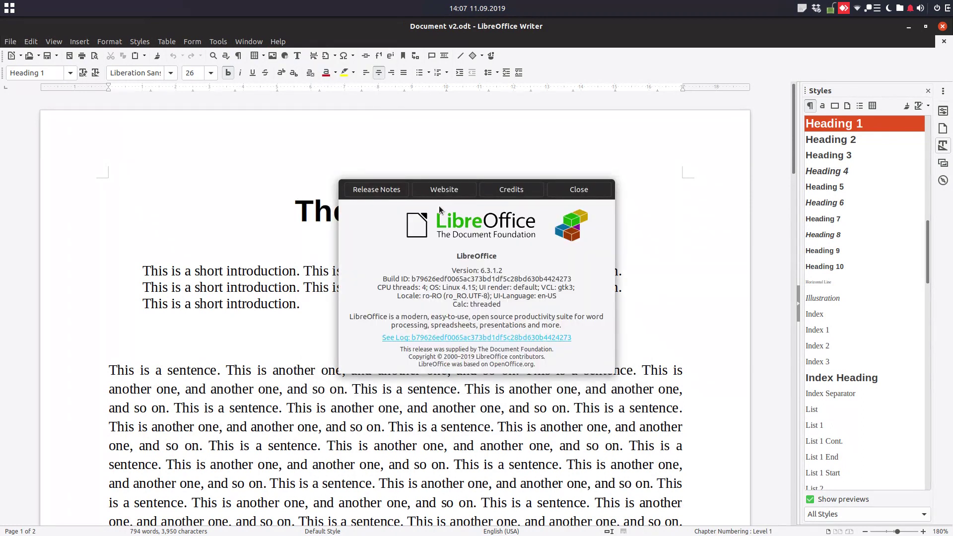